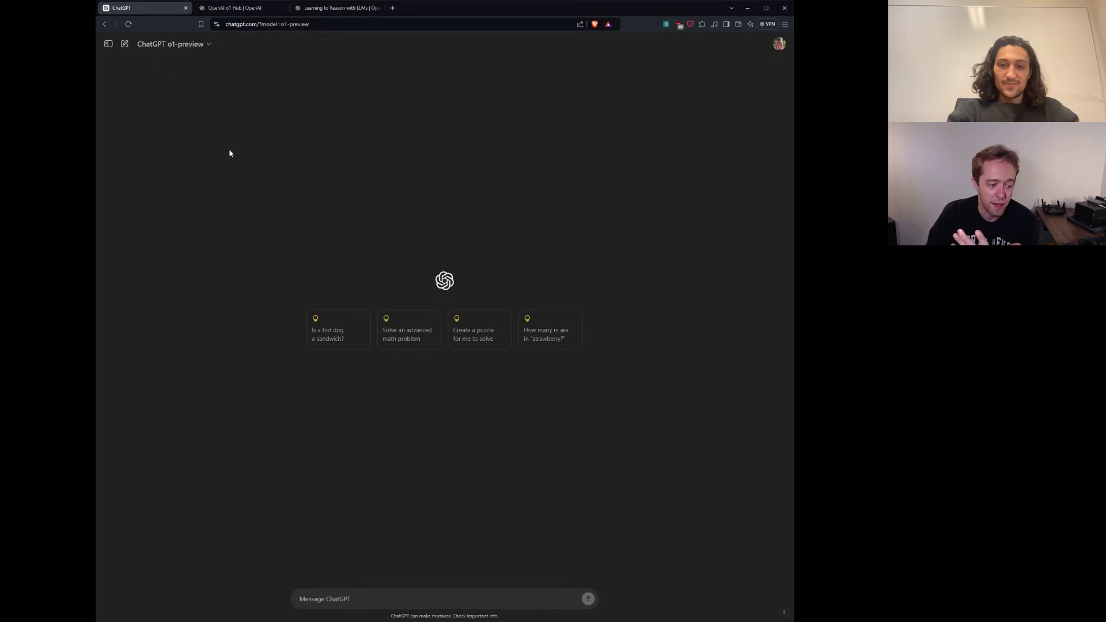
Step: Ask o1-preview how many r's are in 'strawberry' using the suggestion card
left_click(556, 331)
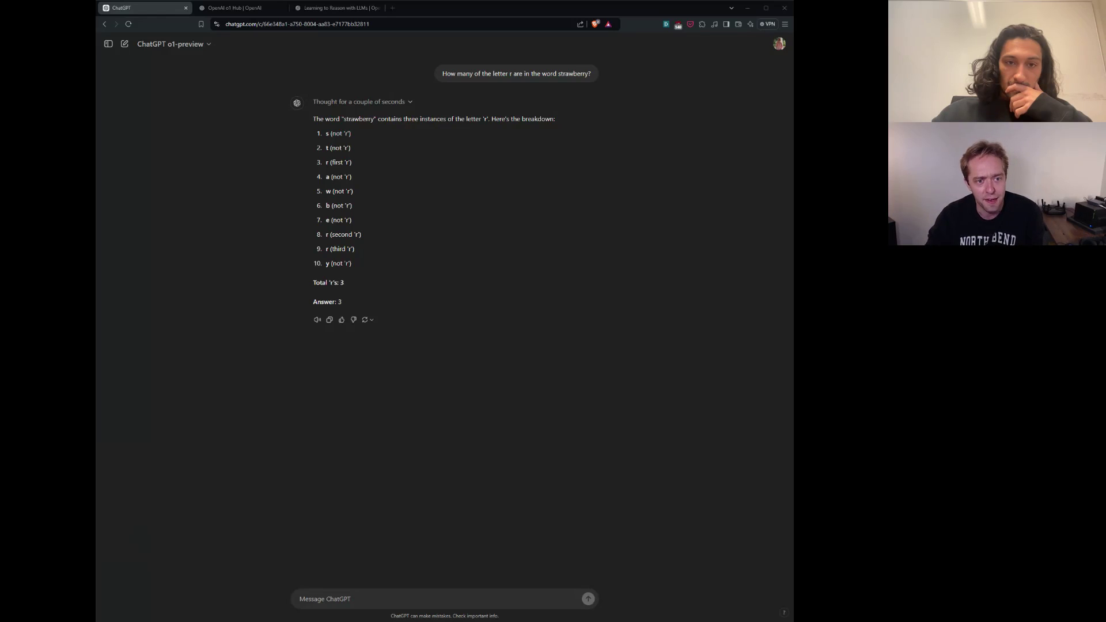
Step: Send the follow-up 'How many words where in my last prompt?'
left_click(322, 599)
type("How many wor")
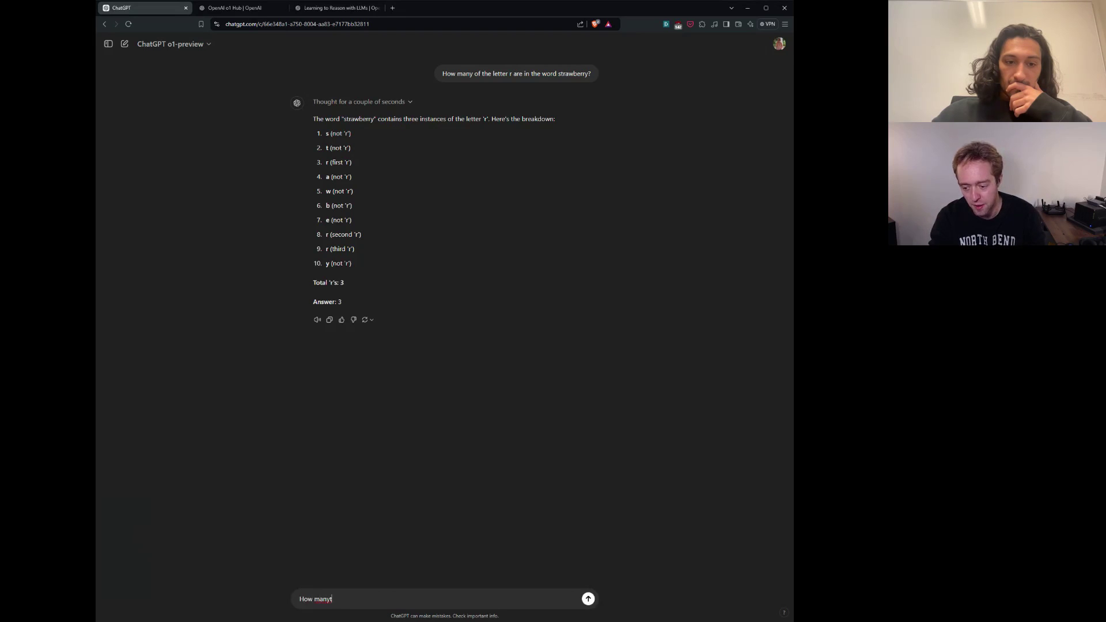
type("ds where")
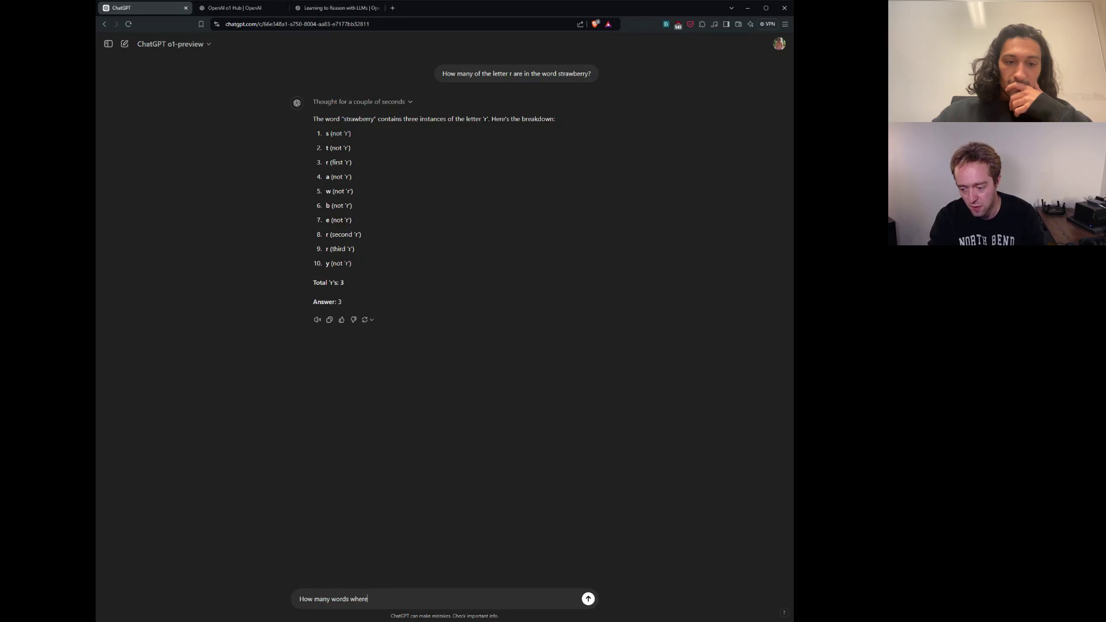
type(" in my last ")
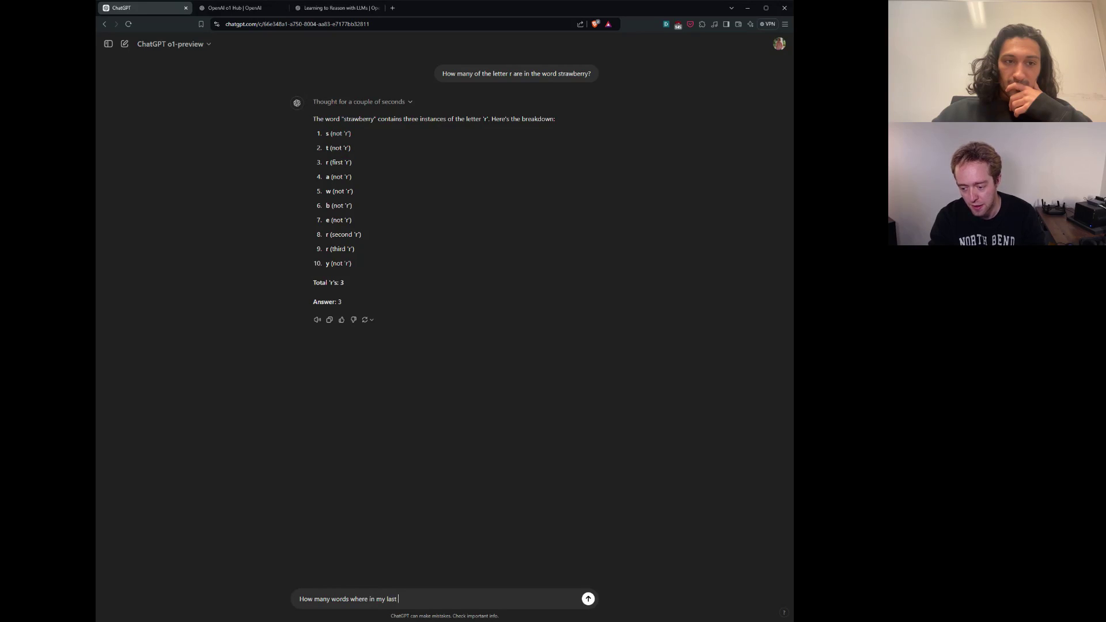
type("prompt?")
key("Return")
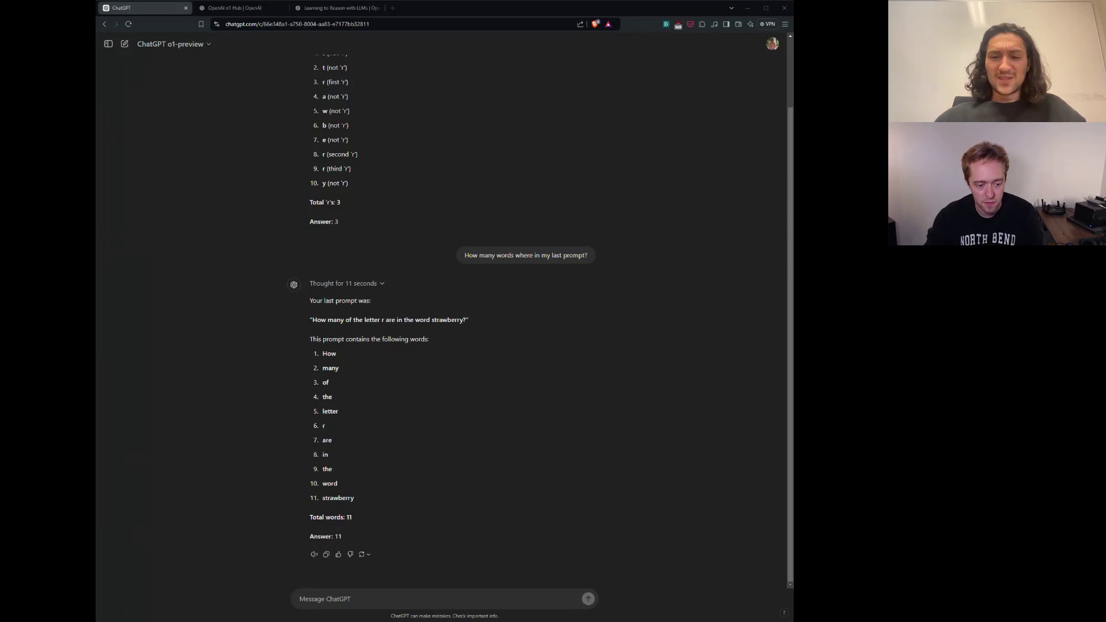
Step: Paste the procedural 3D planet web app brief and send it from a fresh chat
key("ctrl+v")
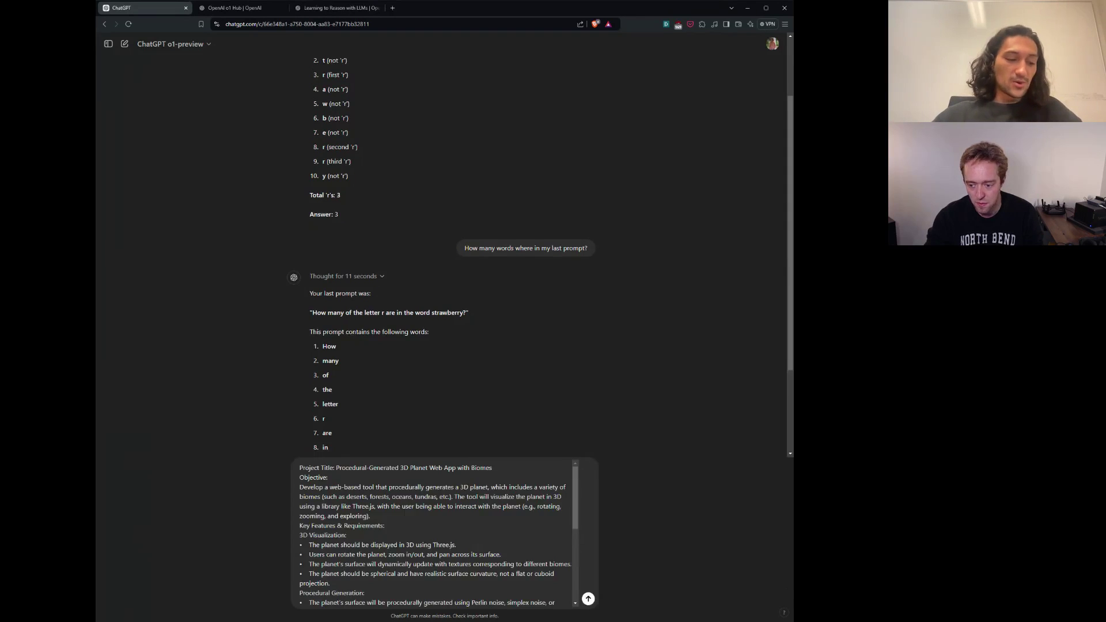
scroll(443, 248, "down", 2)
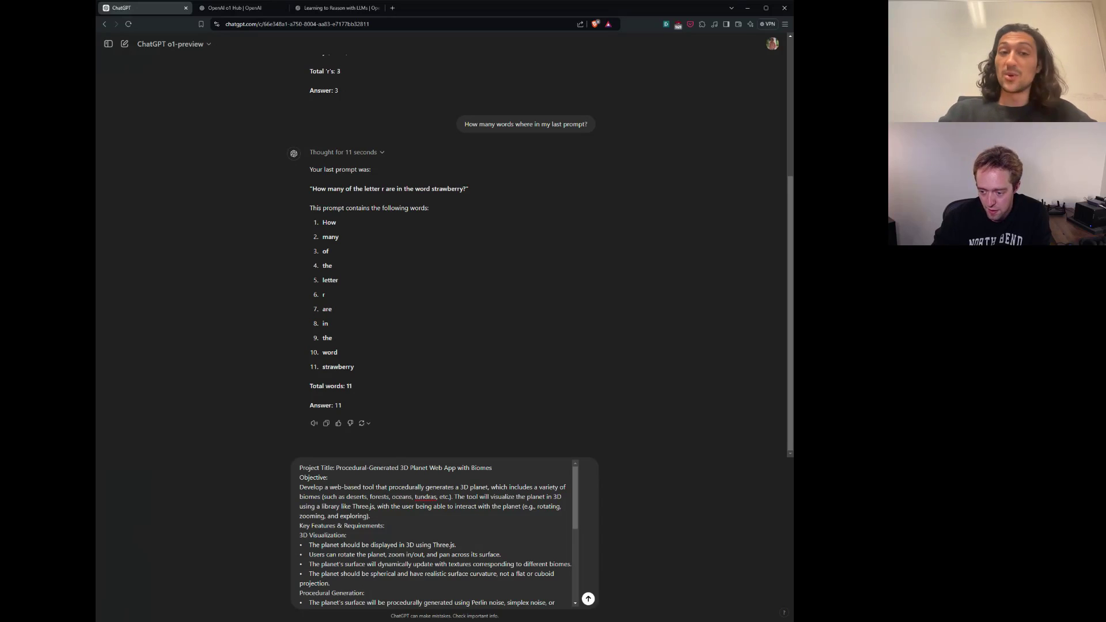
scroll(438, 533, "down", 1)
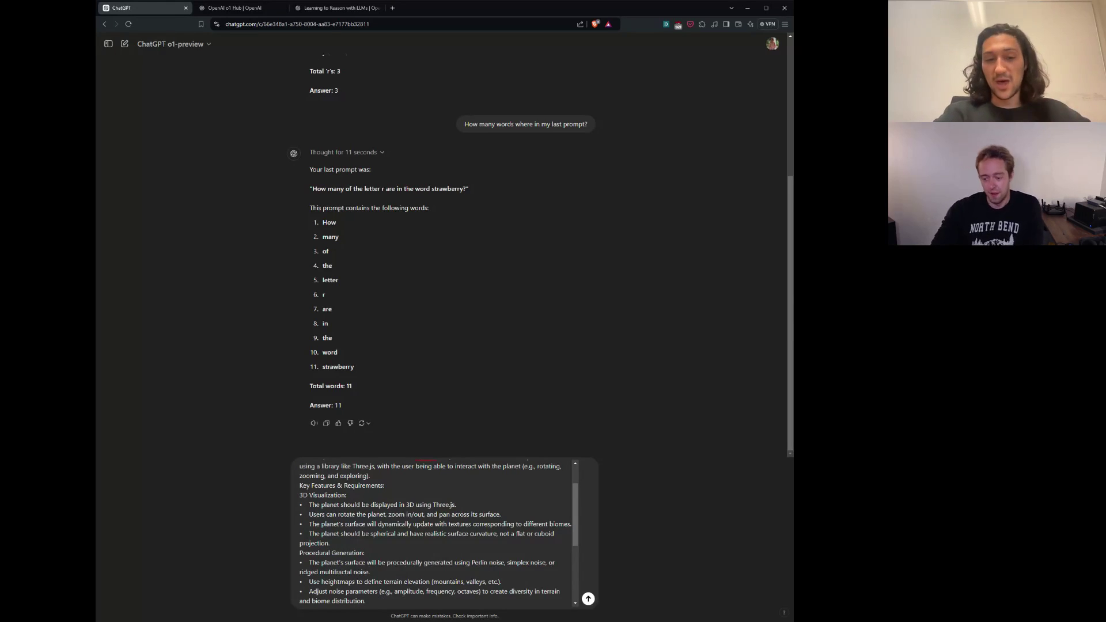
key("ctrl+shift+o")
key("ctrl+v")
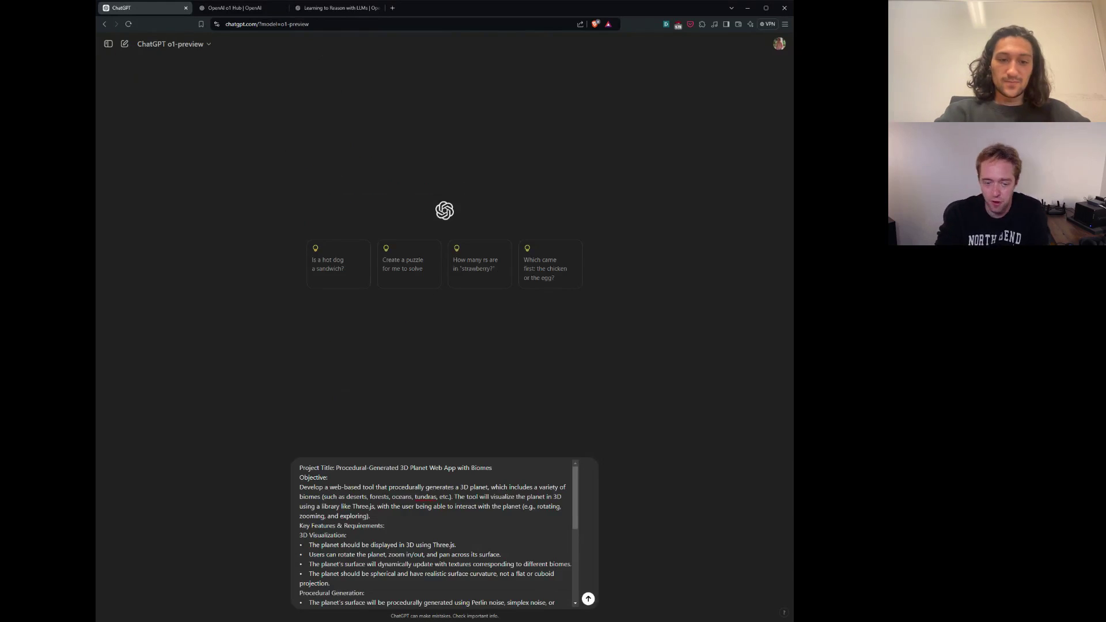
key("Return")
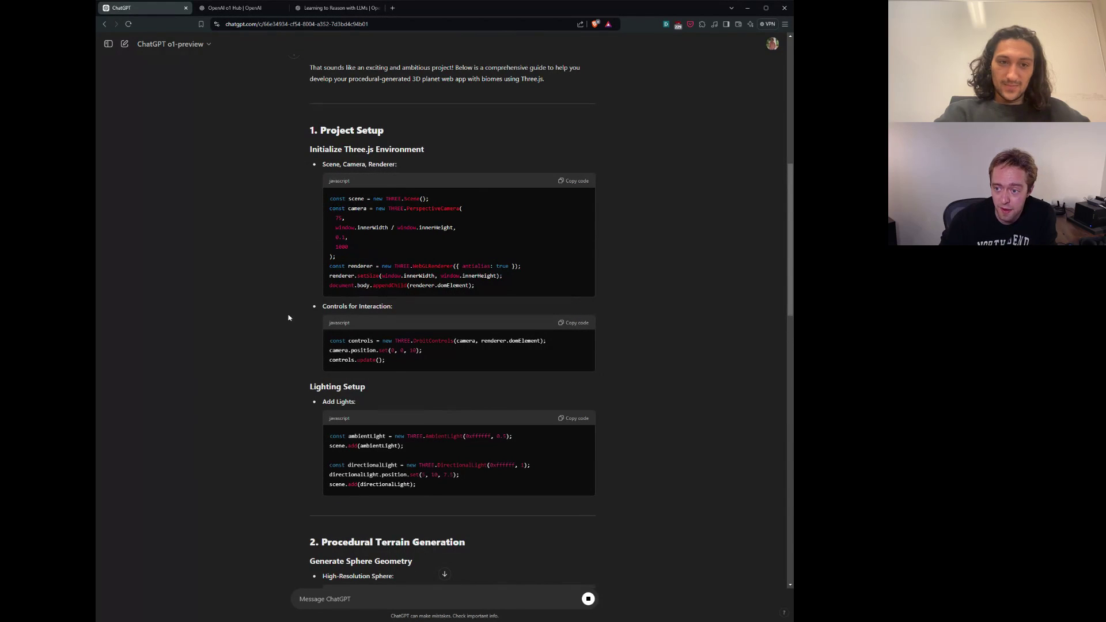
Step: After reading the Three.js guide, ask for the planet app output as a single file
scroll(402, 289, "down", 2)
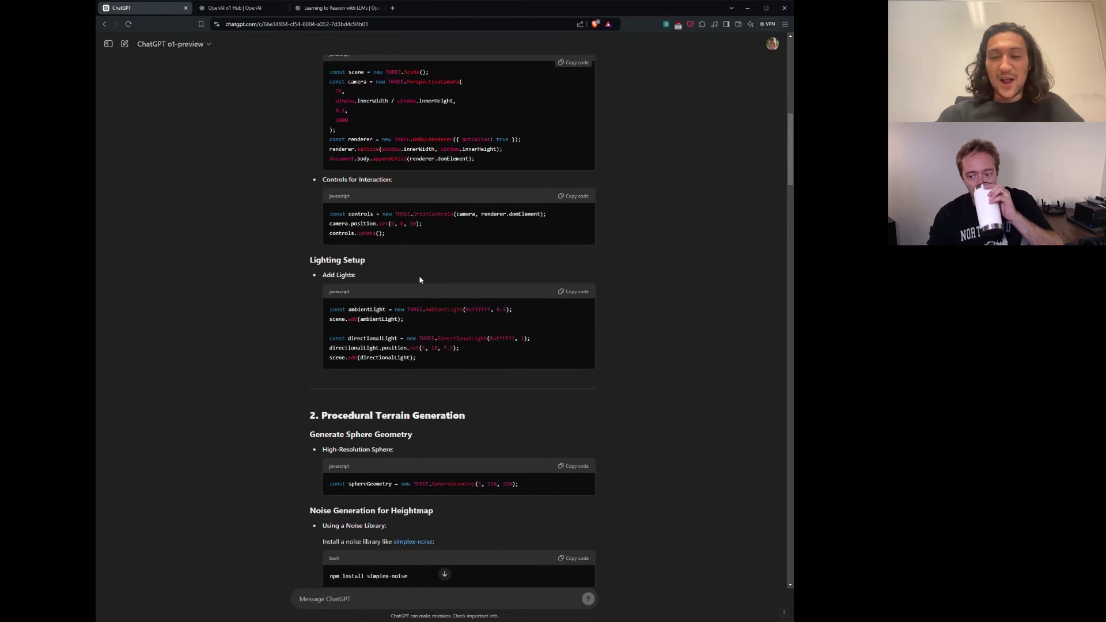
scroll(419, 280, "down", 1)
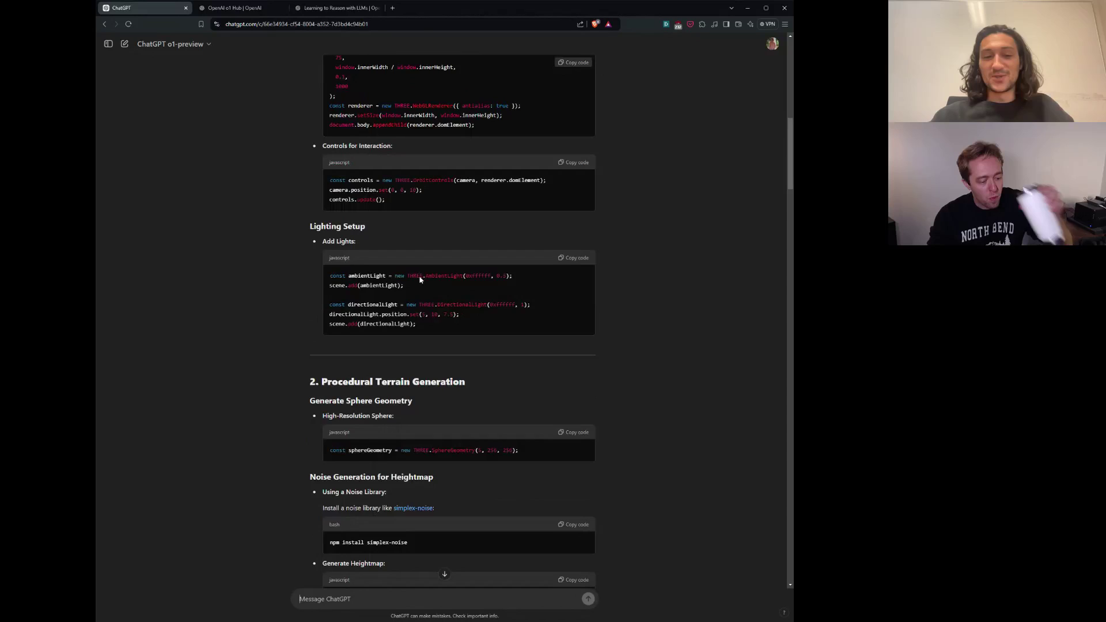
scroll(419, 280, "down", 7)
scroll(418, 277, "down", 20)
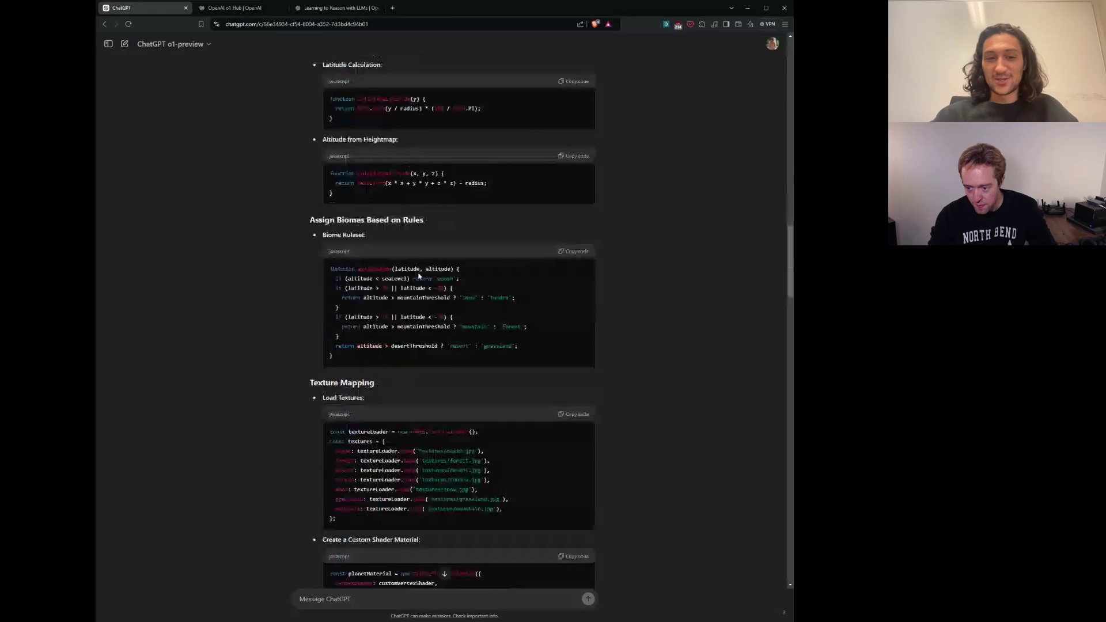
type("Can you make i")
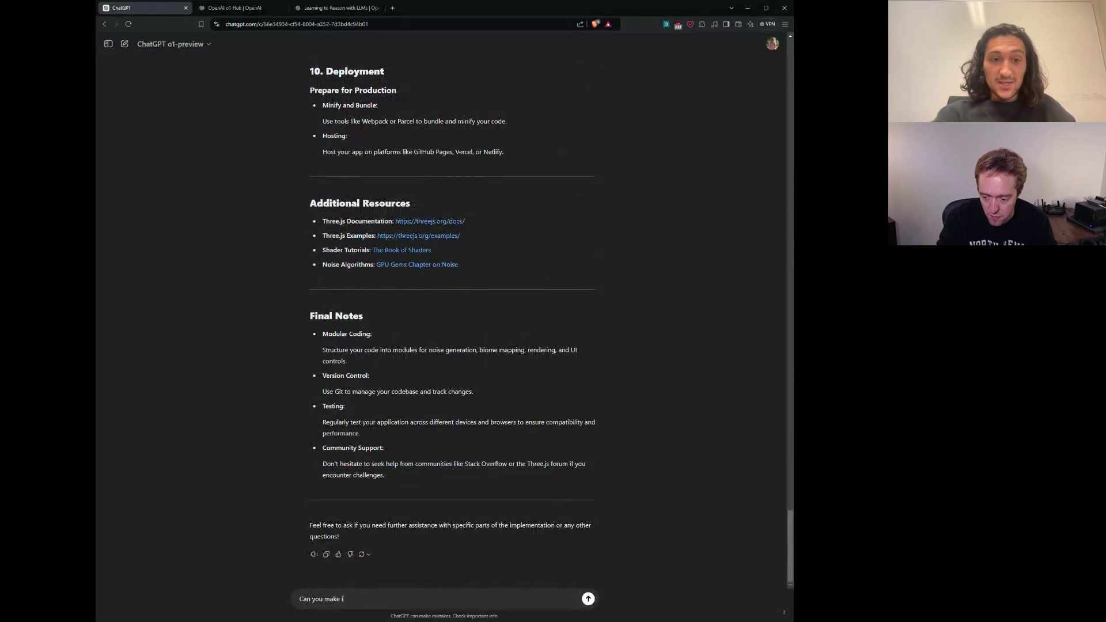
key("BackSpace")
key("BackSpace")
key("BackSpace")
key("BackSpace")
key("BackSpace")
key("BackSpace")
type("output a singul")
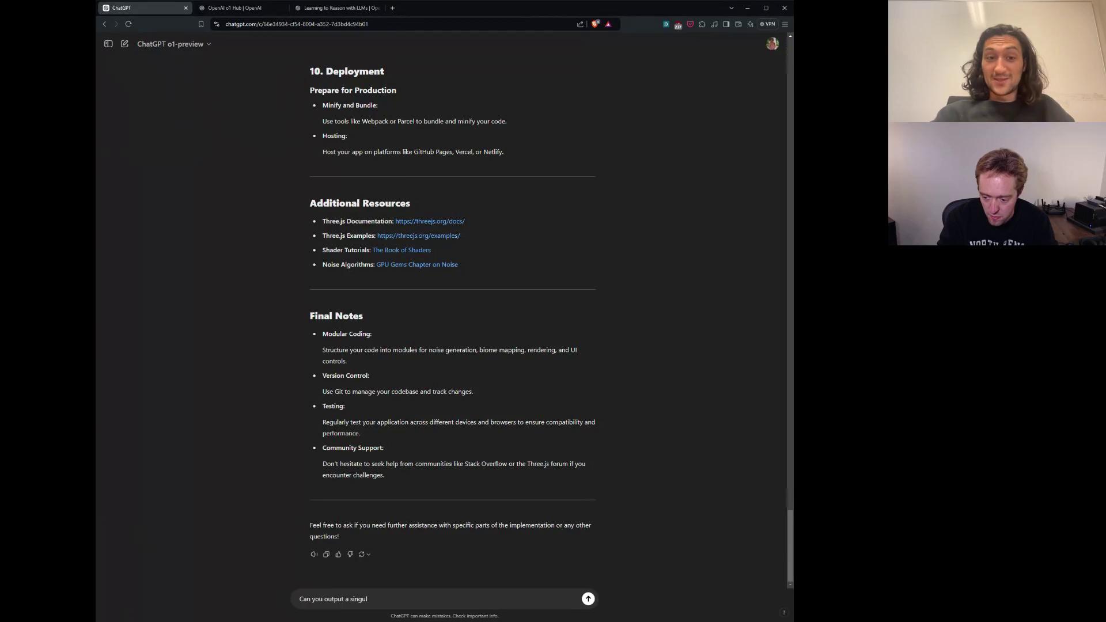
key("BackSpace")
key("BackSpace")
key("BackSpace")
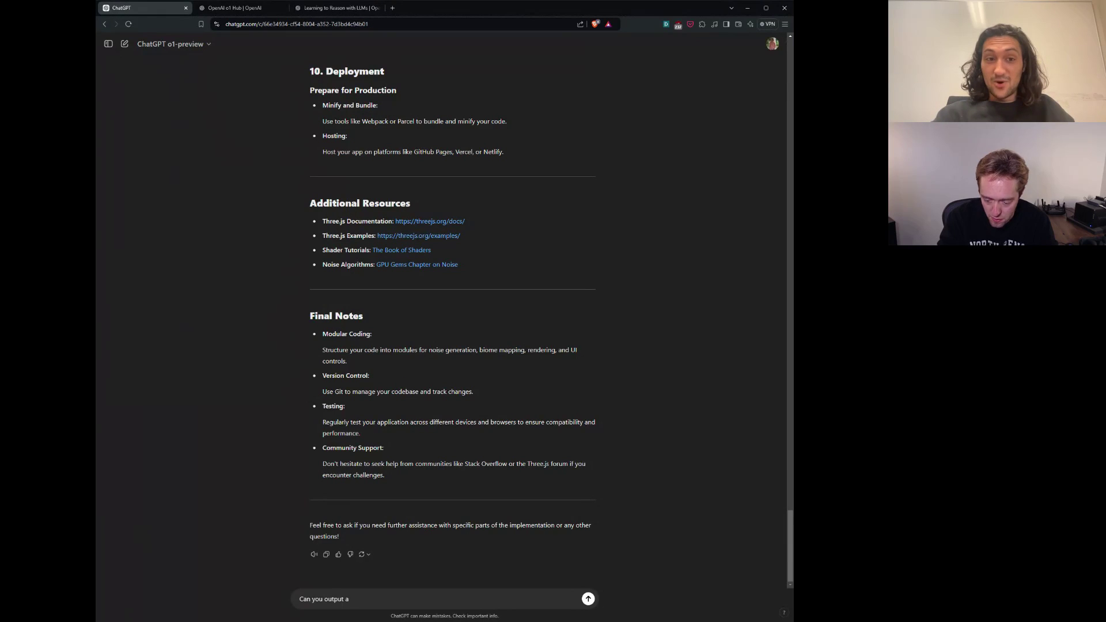
key("Return")
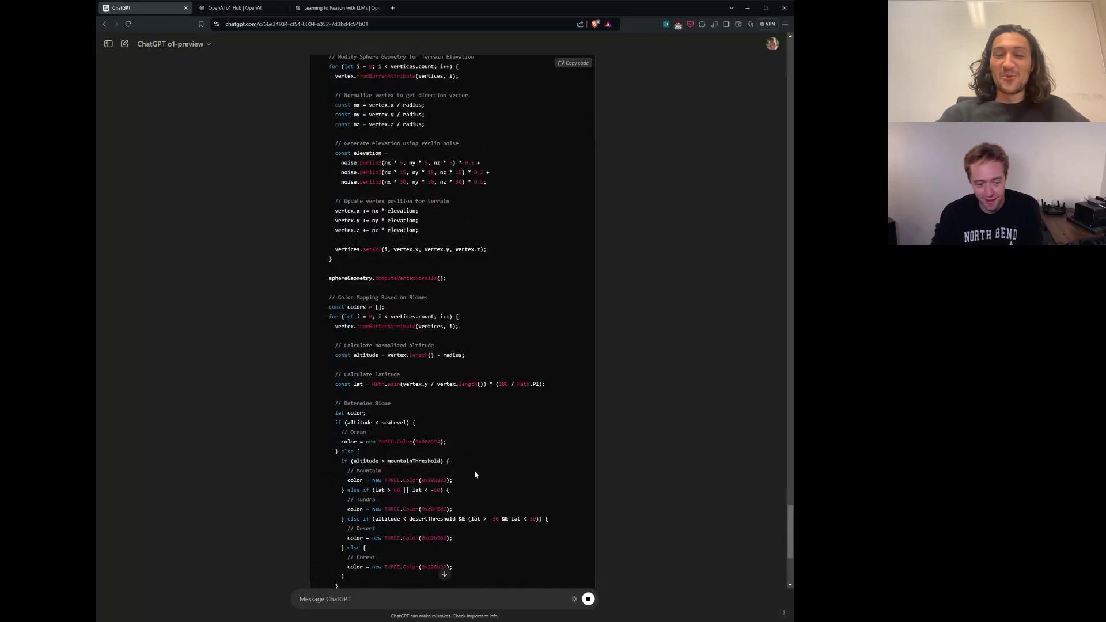
Step: Read through the complete single-file HTML code, explanation and run notes
scroll(455, 455, "down", 5)
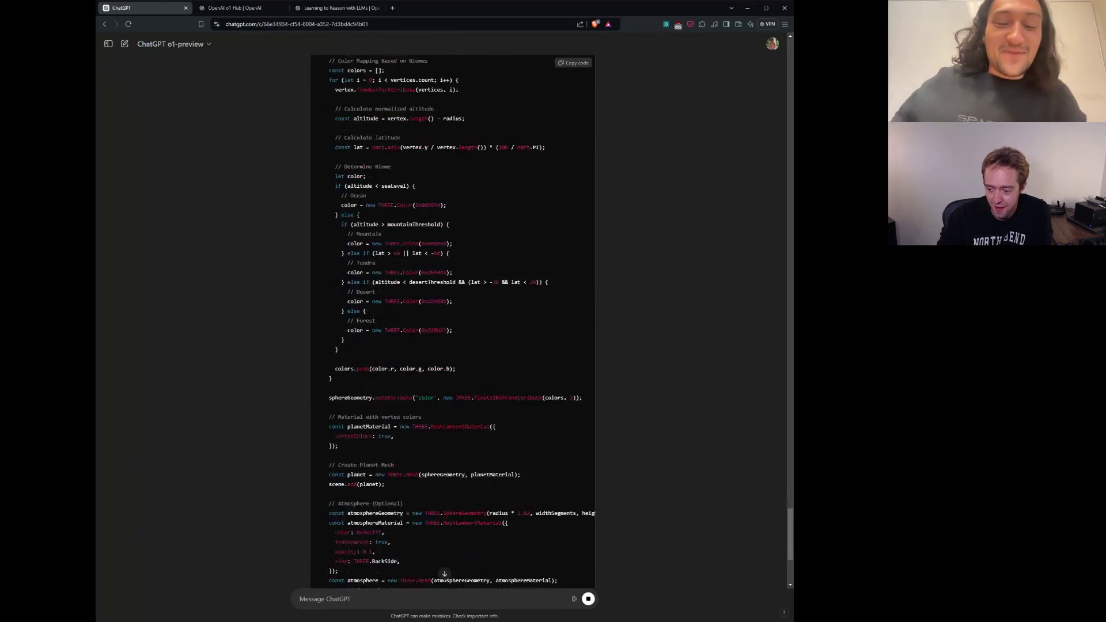
scroll(459, 451, "down", 10)
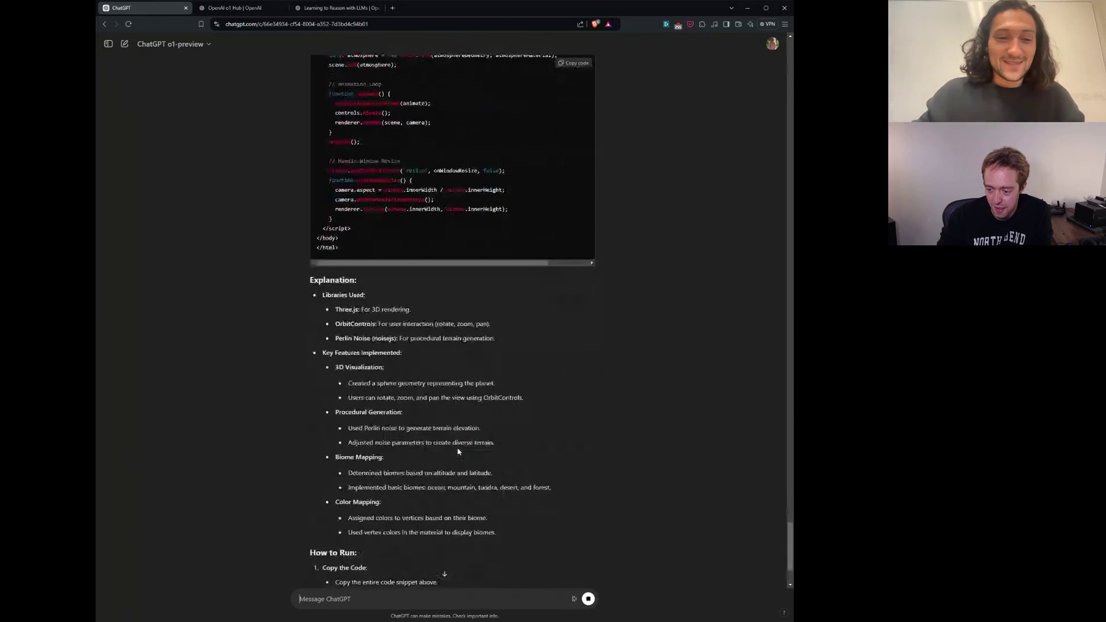
scroll(459, 452, "down", 10)
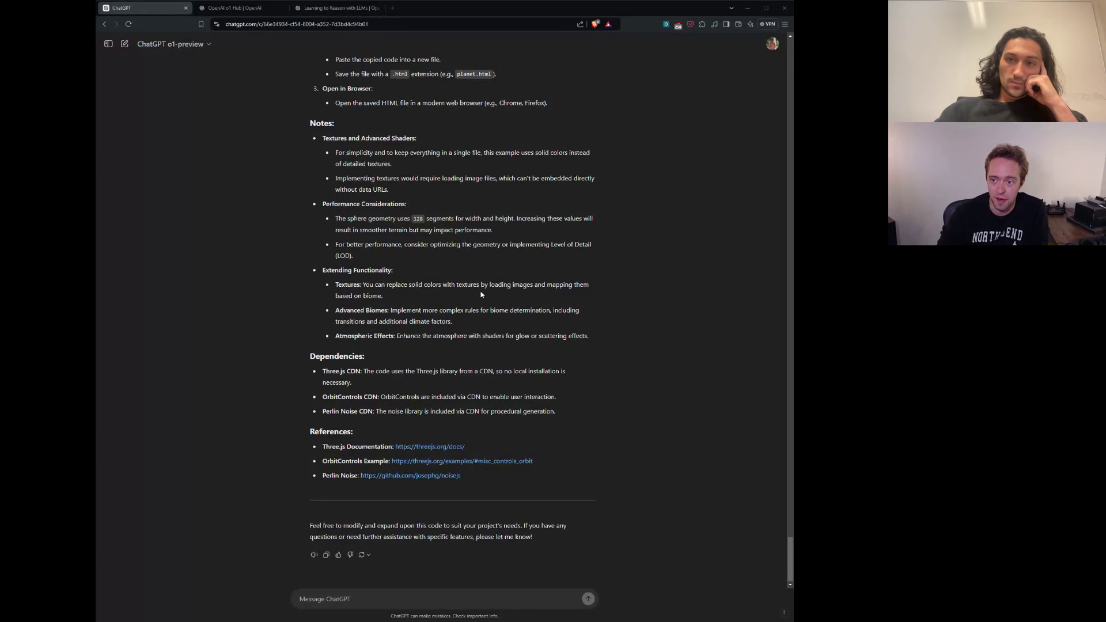
scroll(480, 294, "up", 4)
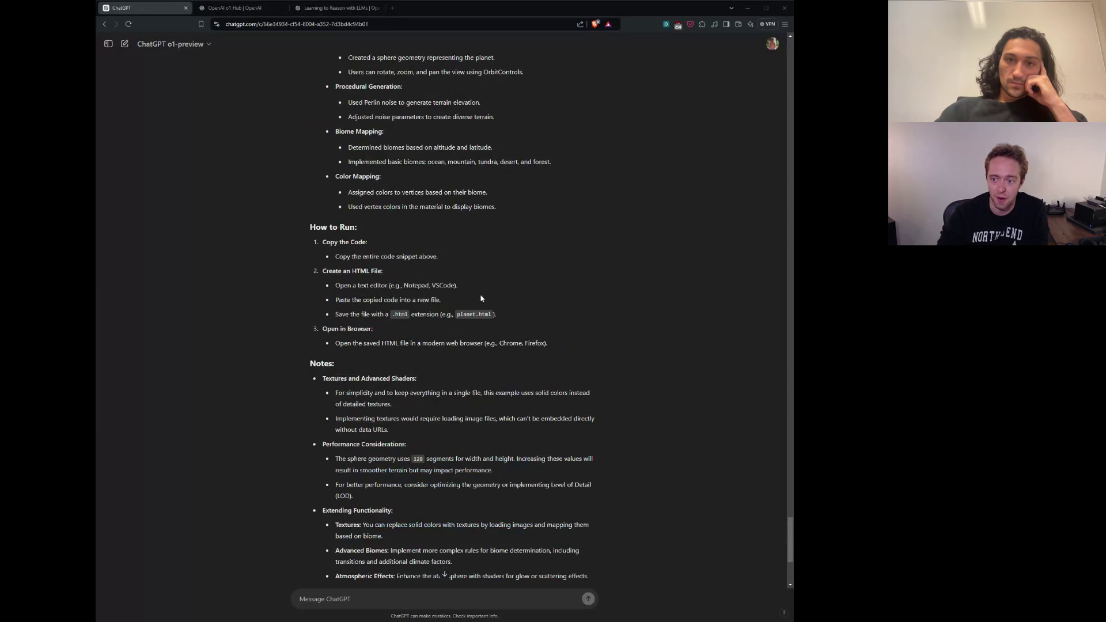
scroll(481, 298, "up", 5)
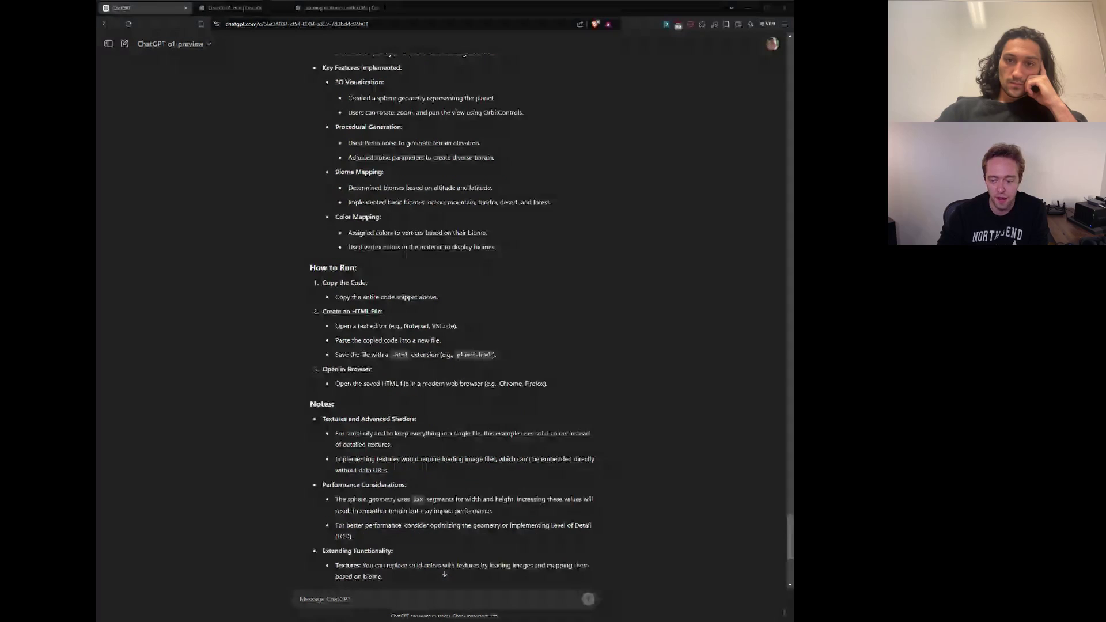
scroll(481, 331, "down", 6)
scroll(481, 332, "down", 3)
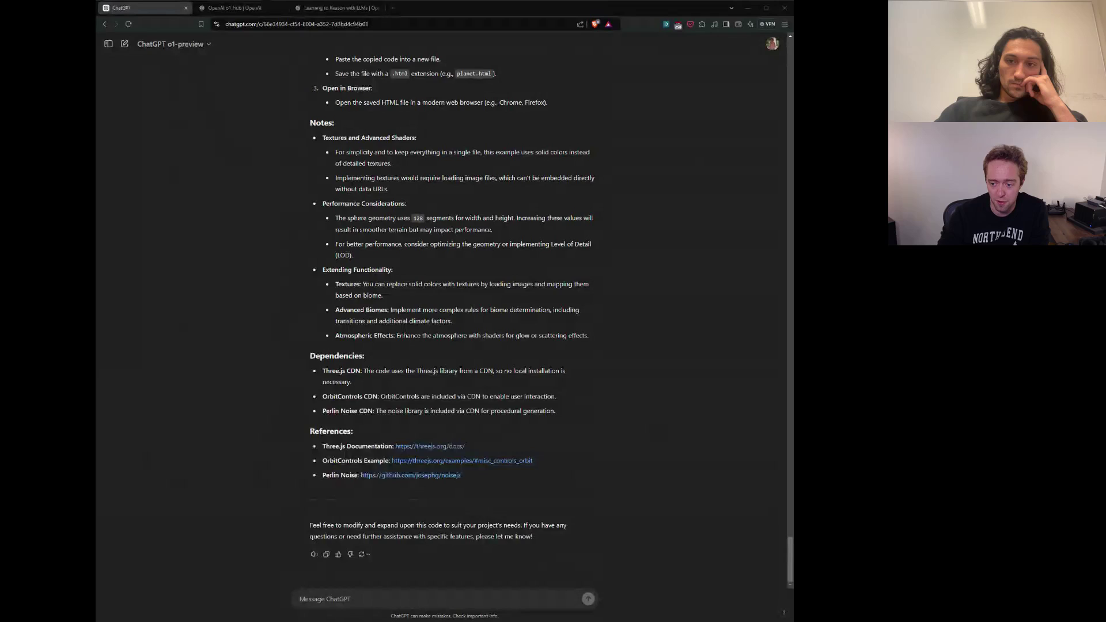
scroll(452, 317, "up", 2)
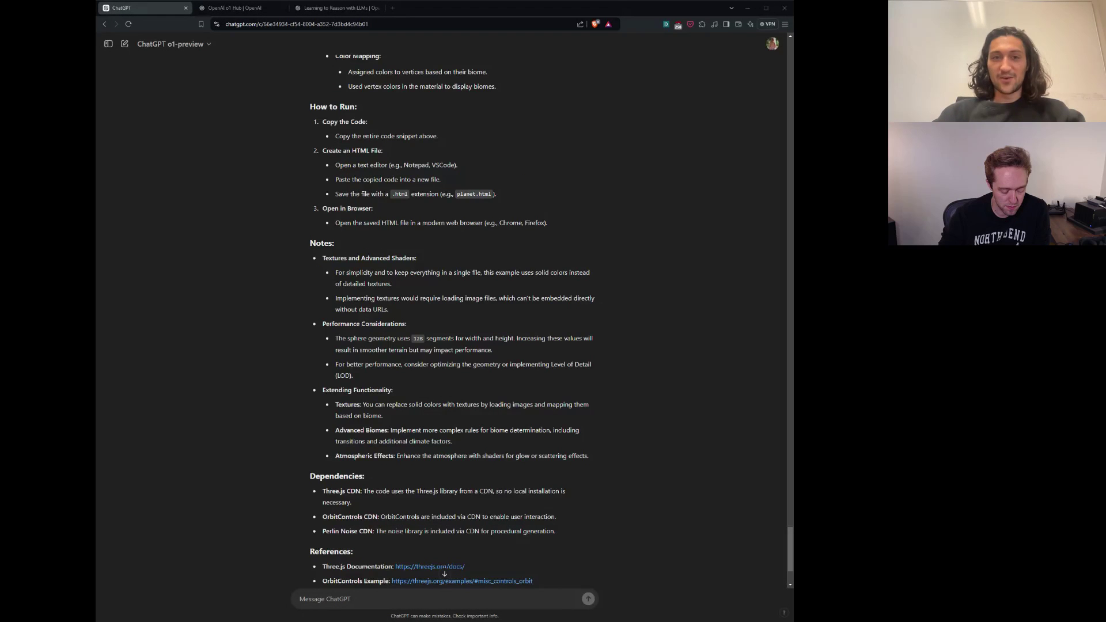
scroll(249, 472, "down", 2)
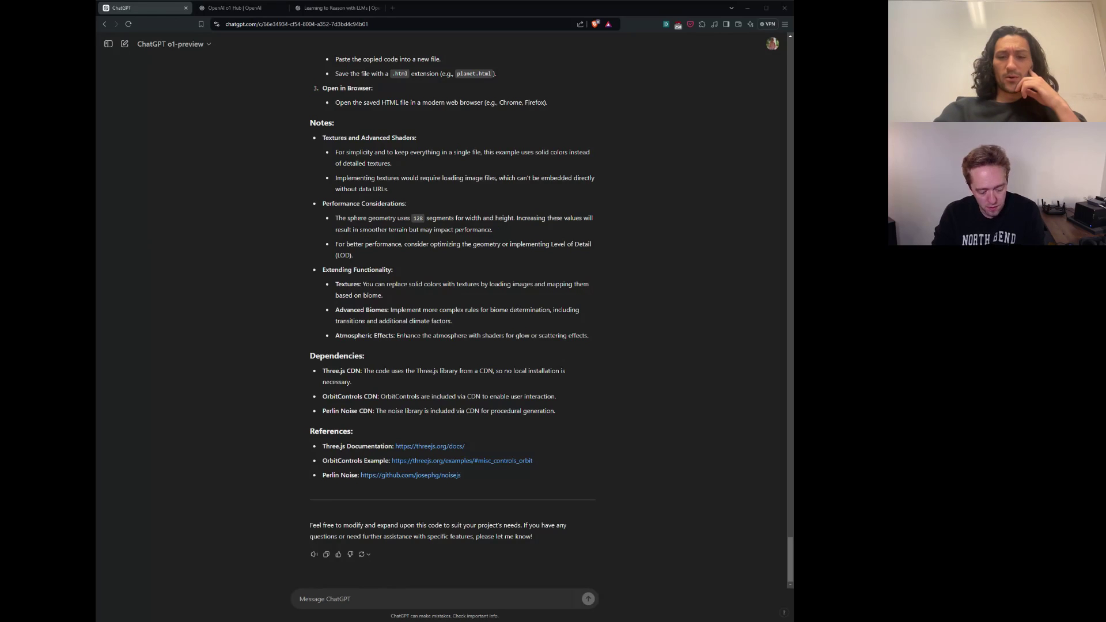
Step: Send 'We got the following error trying to run it:' with the pasted console error log
left_click(388, 594)
type("We got the ")
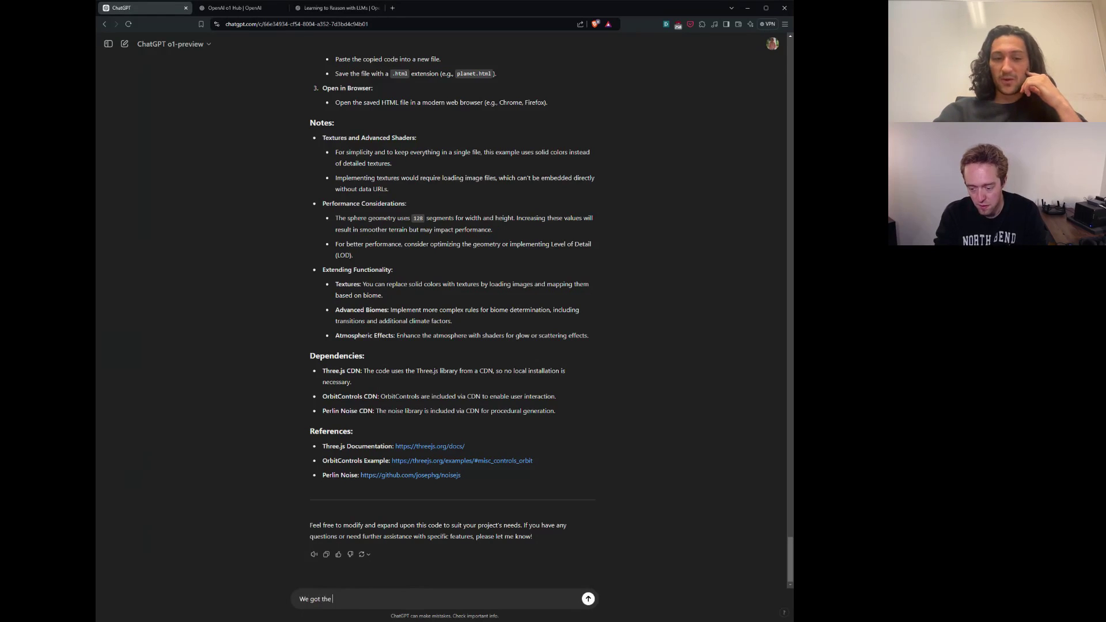
type("following error trying to run it")
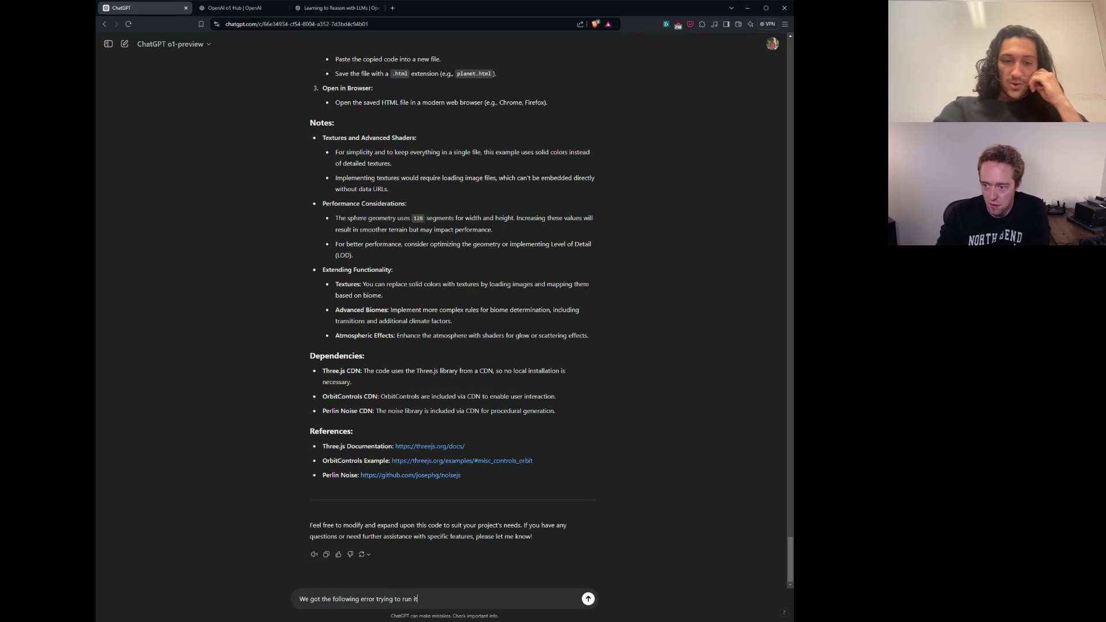
type(":")
key("shift+Return")
key("ctrl+v")
key("Return")
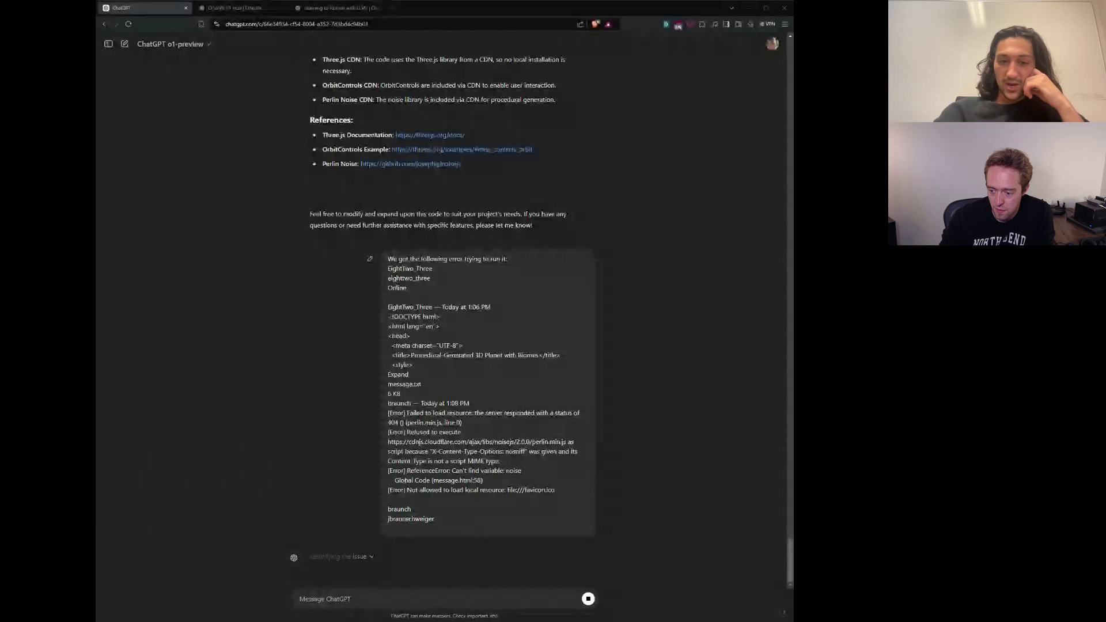
left_click(370, 258)
scroll(460, 187, "down", 6)
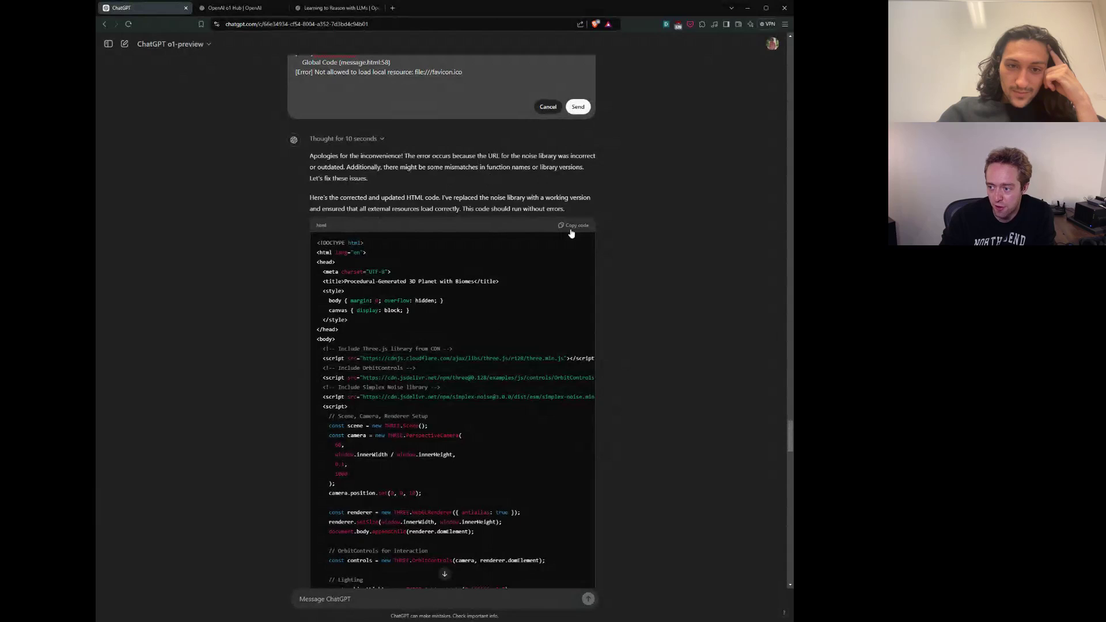
Step: Scroll through the revised noisejs-based reply down to its troubleshooting tips and references
scroll(573, 232, "down", 15)
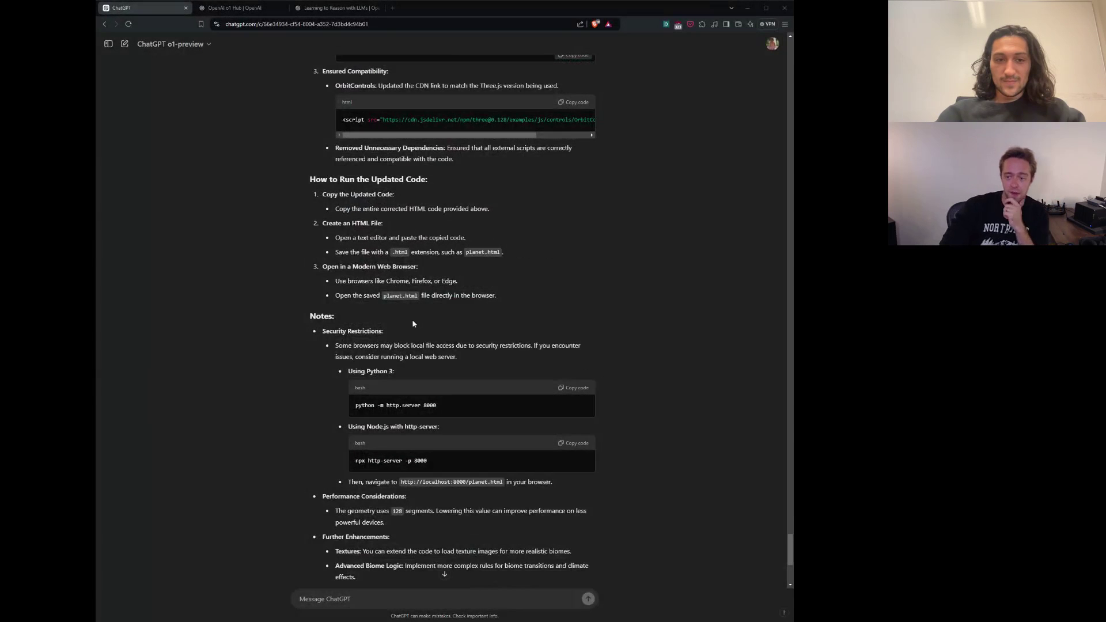
scroll(413, 323, "down", 5)
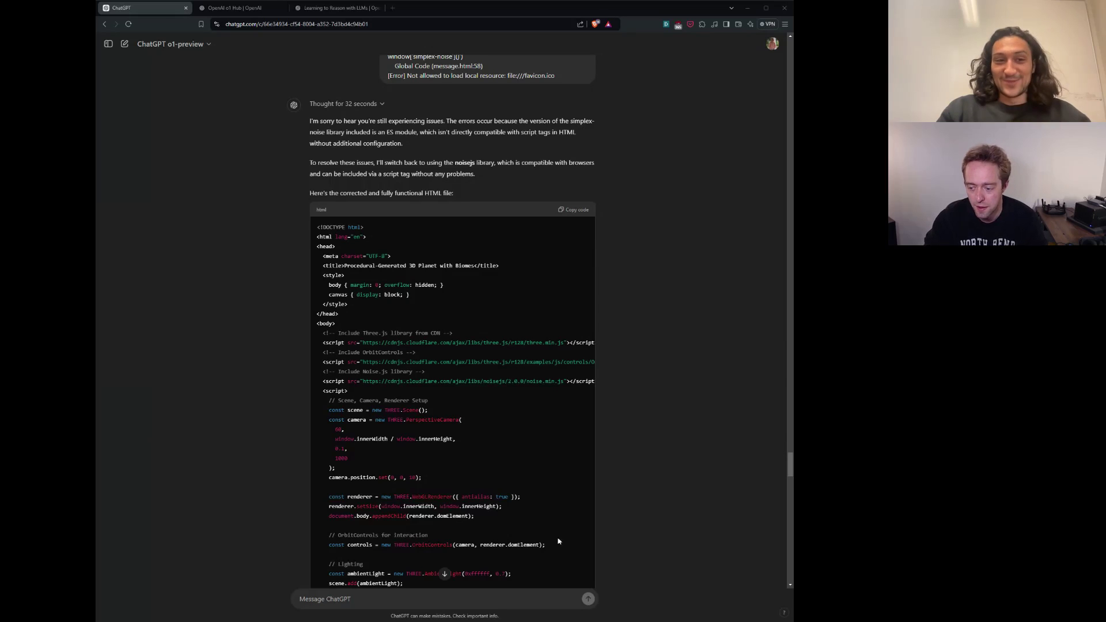
scroll(543, 502, "down", 20)
scroll(576, 465, "down", 12)
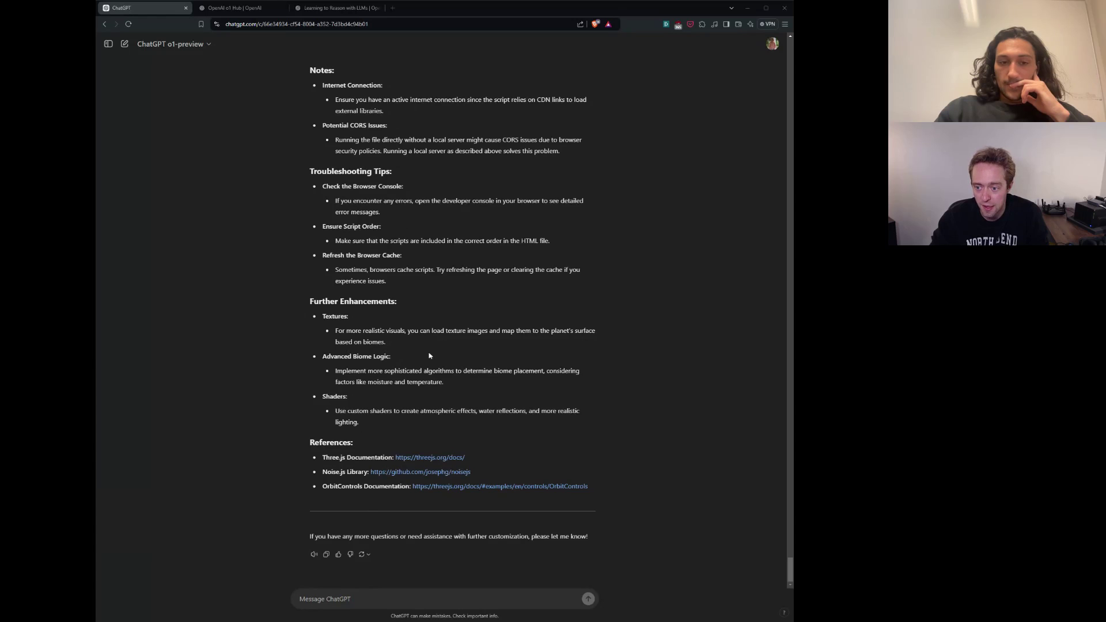
scroll(429, 356, "up", 1)
scroll(429, 356, "up", 3)
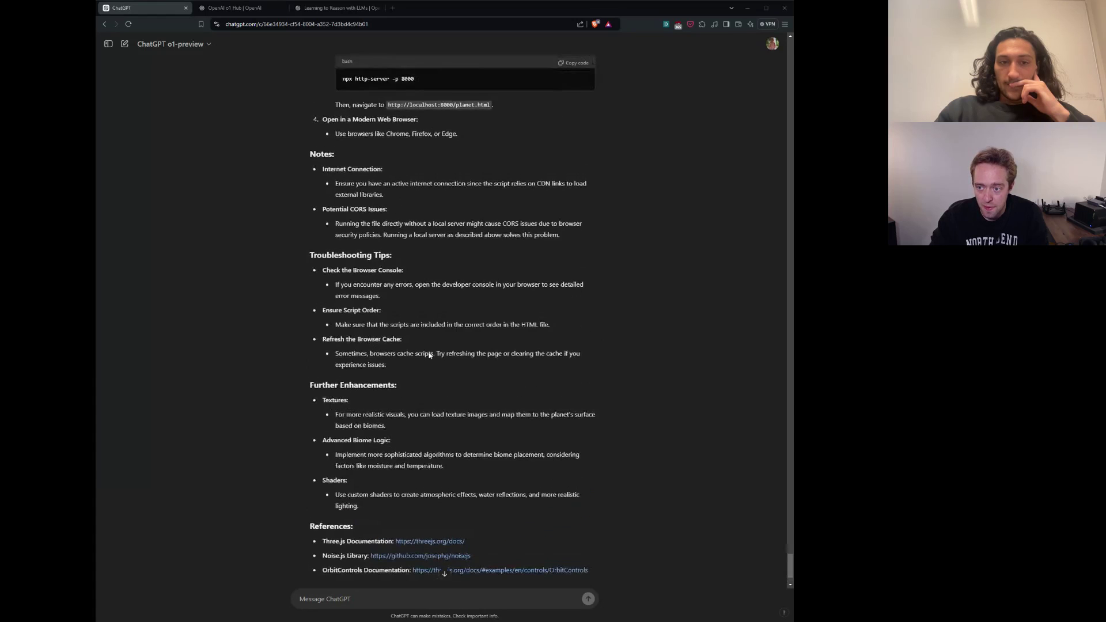
scroll(429, 356, "up", 2)
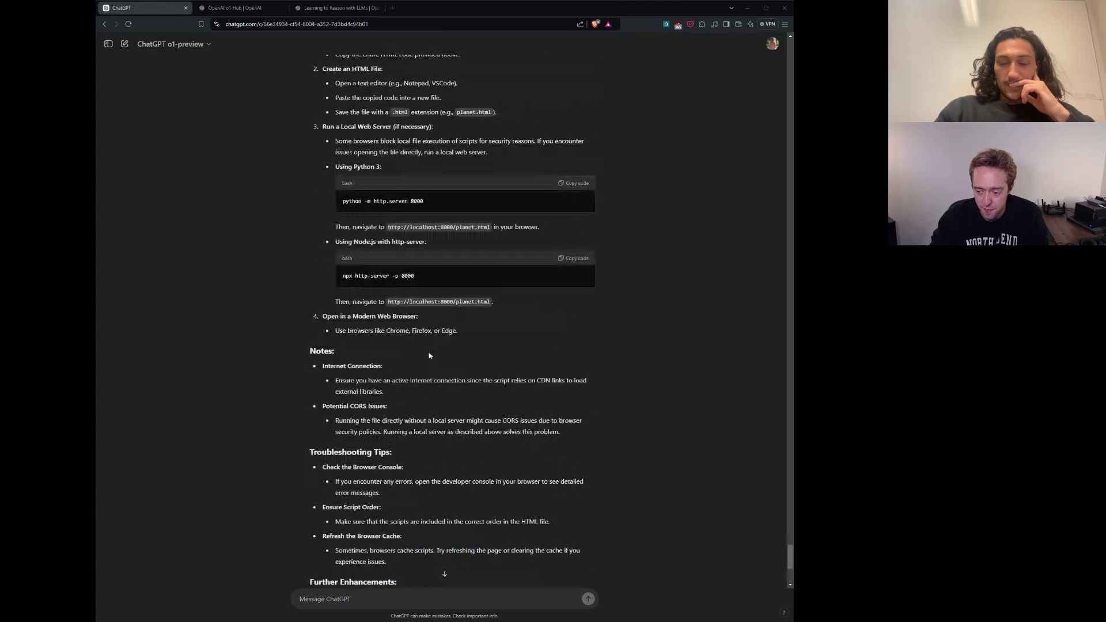
scroll(429, 356, "up", 5)
scroll(429, 355, "down", 10)
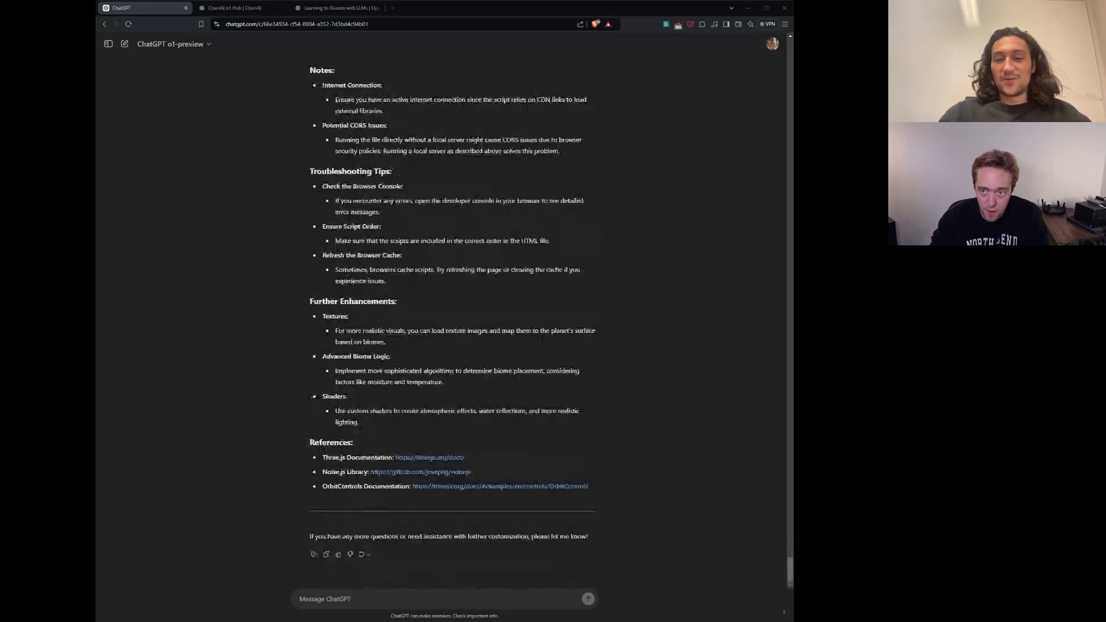
Step: In a new chat, choose the 'Create a puzzle for me to solve' suggestion
left_click(125, 45)
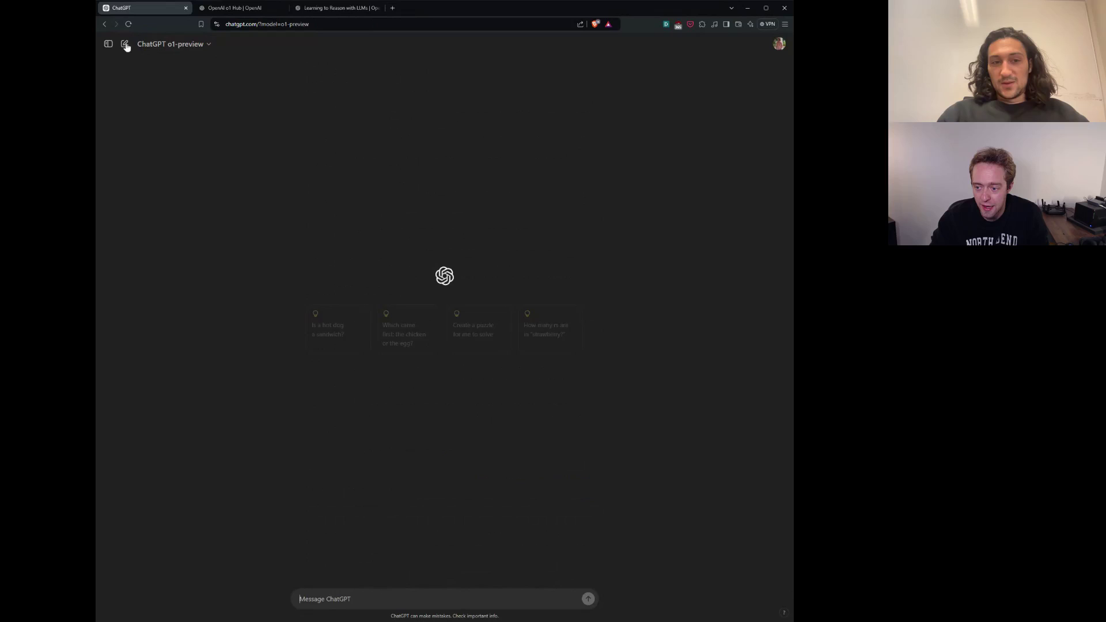
left_click(473, 339)
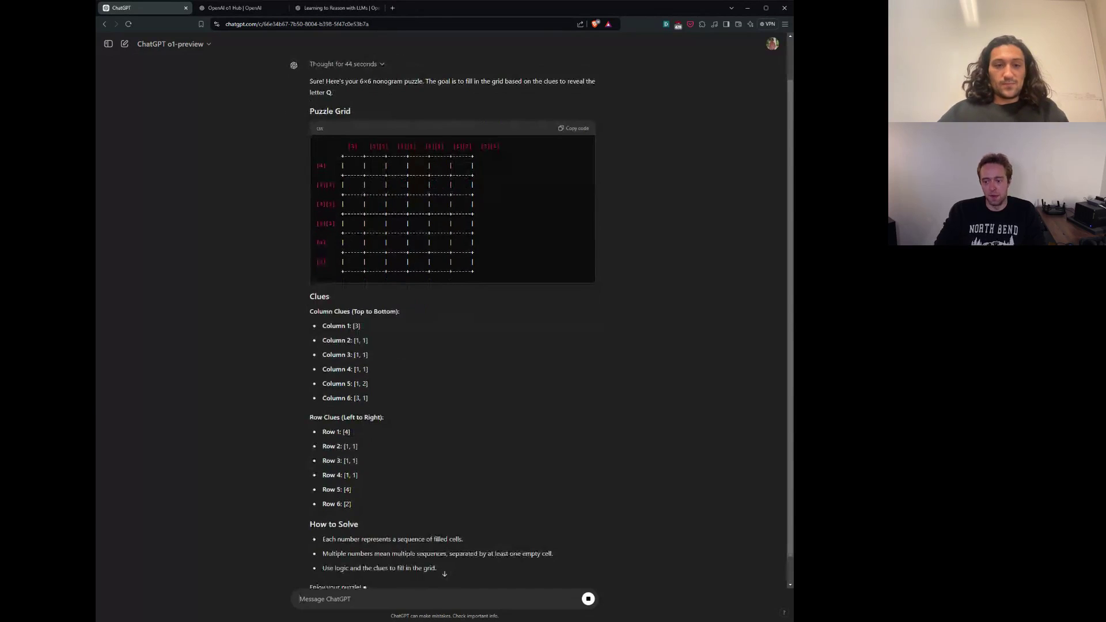
scroll(429, 344, "up", 1)
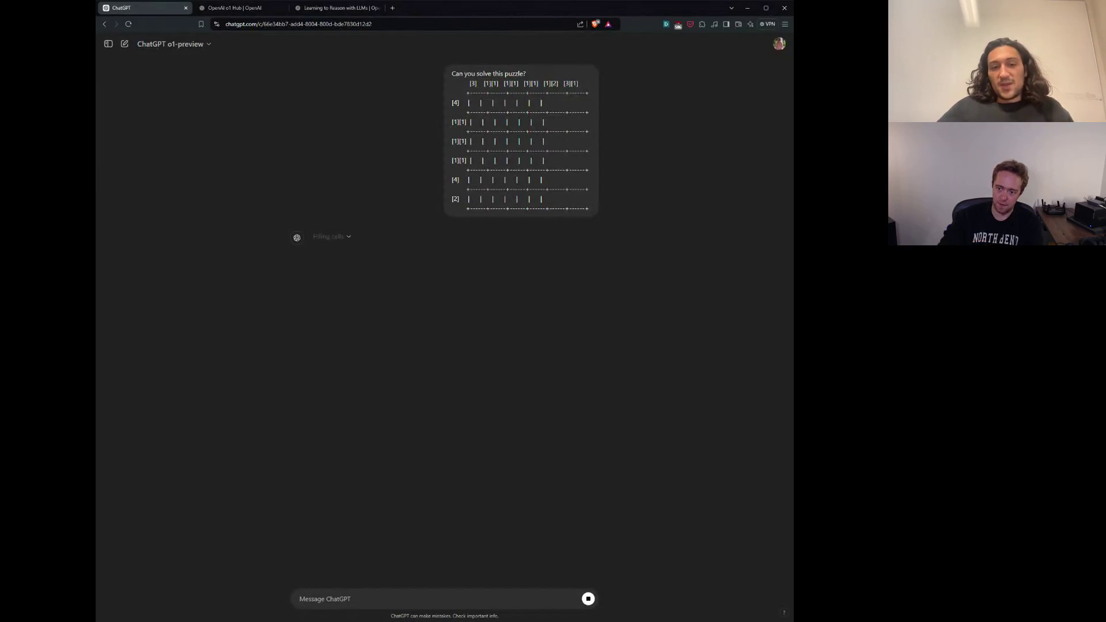
Step: Expand the nonogram reasoning steps and scroll down to the final 6x6 grid
left_click(352, 236)
scroll(473, 363, "down", 2)
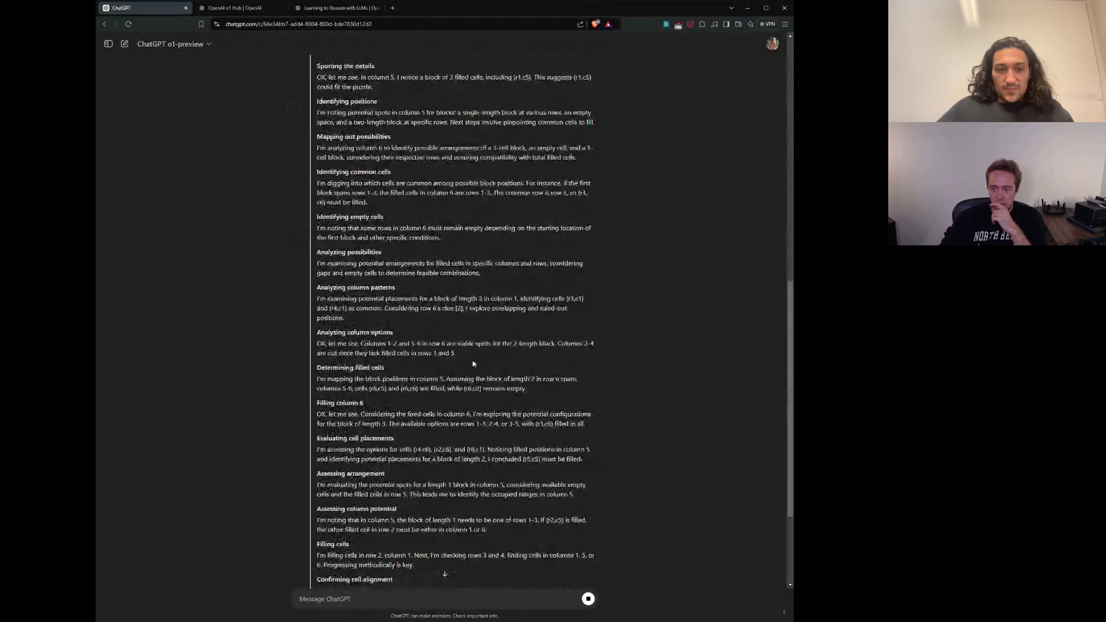
scroll(473, 363, "down", 3)
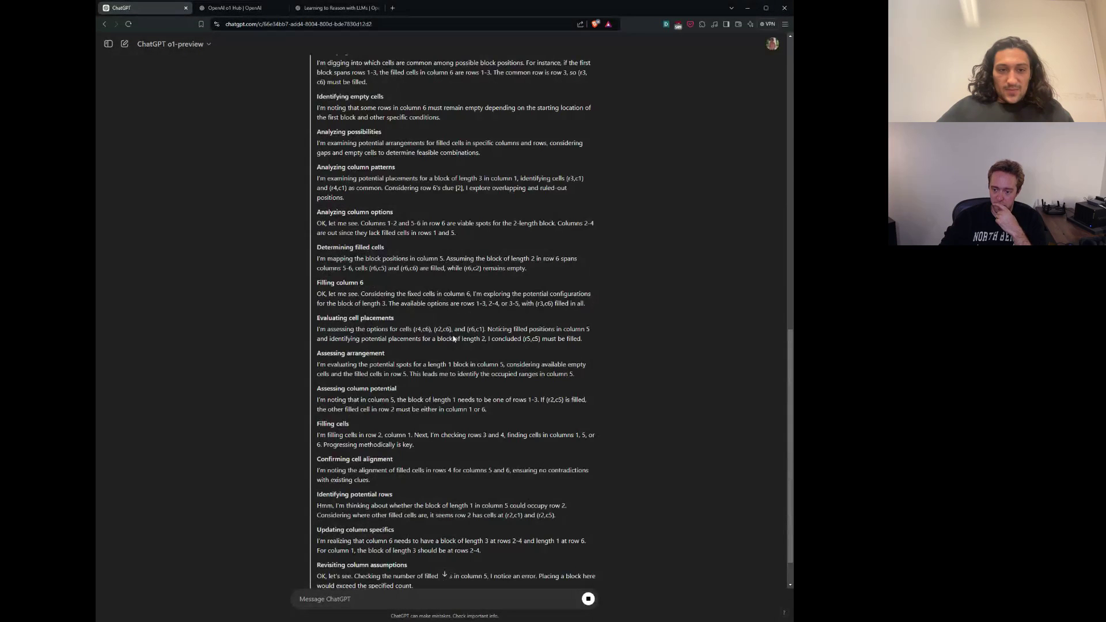
scroll(474, 363, "down", 1)
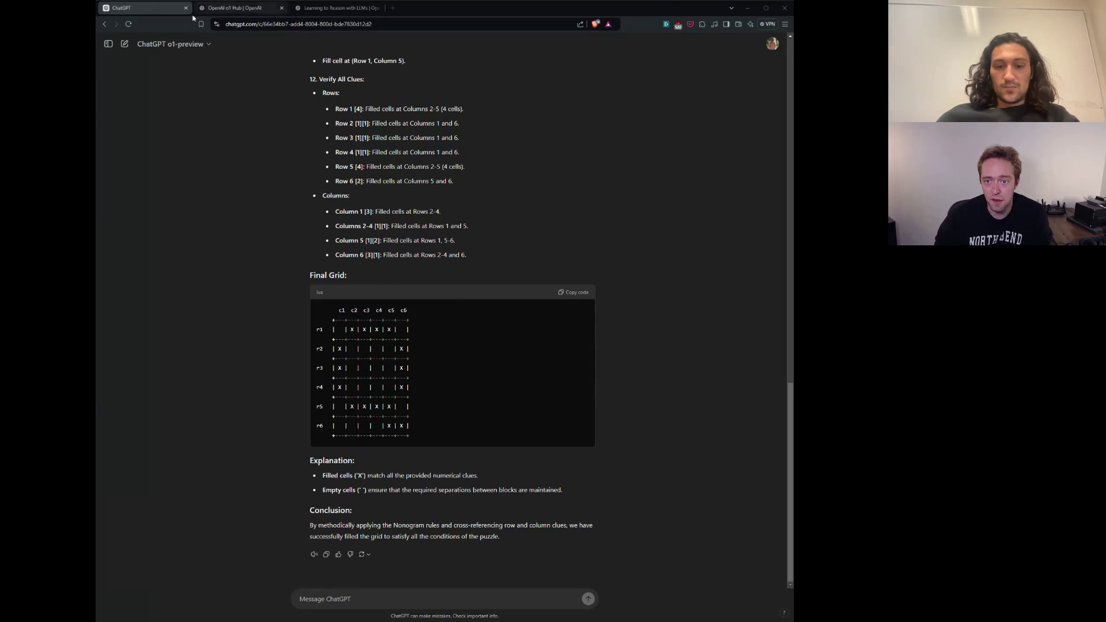
Step: In a new chat, paste and send the 9-element emoji-string scoring puzzle
left_click(127, 46)
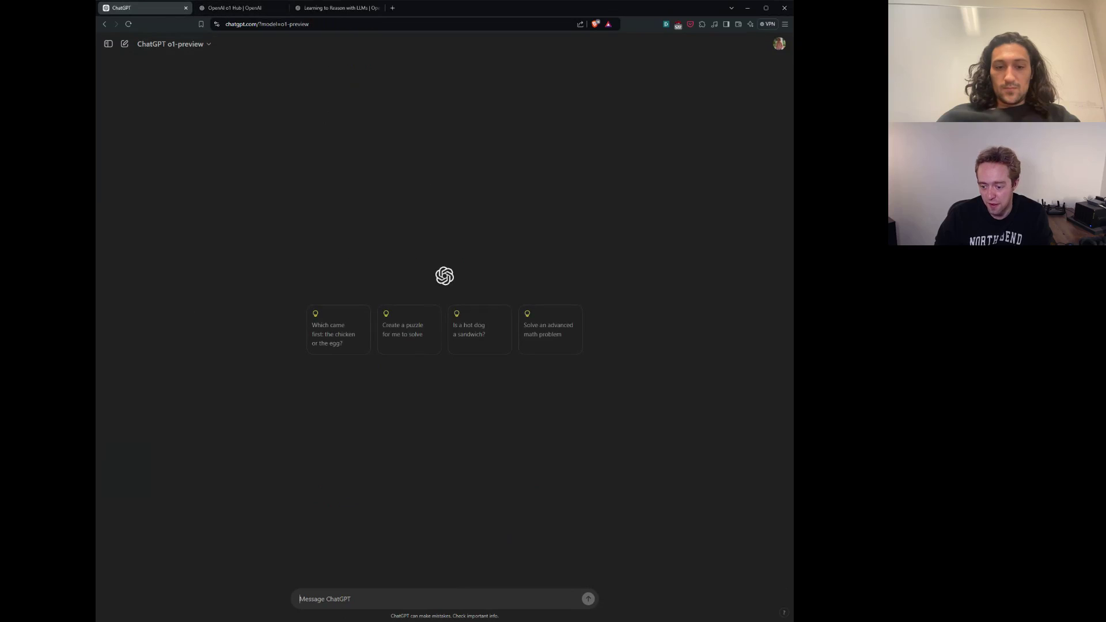
type("Task: Construct the highest scoring string using the given elements and scoring rules. Elements Available: 4 Green Circles (🟢) , 2 Blue Diamonds (🔹) , 3 Red Squares (🟥) String Length: 9 Elements Scoring Rules: A Green Circle (🟢) is normally worth 1 point(s) A Blue Diamond (🔹) is normally worth 3 point(s) A Red Square (🟥) is normally worth 1 point(s) If a 🟥 neighbors a 🔹 it is worth 2x points If a 🟢 neighbors a 🟢 it is worth 2x points If a 🔹 occurs berfore any instance of a 🟥 it is worth 0x points Scoring begins with the first character in the response and continues iteratively through the string. Scoring concludes when an unaviable item or the string length is reached. Goal: Construct a string of length 9 using the elements provided to achieve the highest possible score based on the above rules. Reply only with the constructed string.")
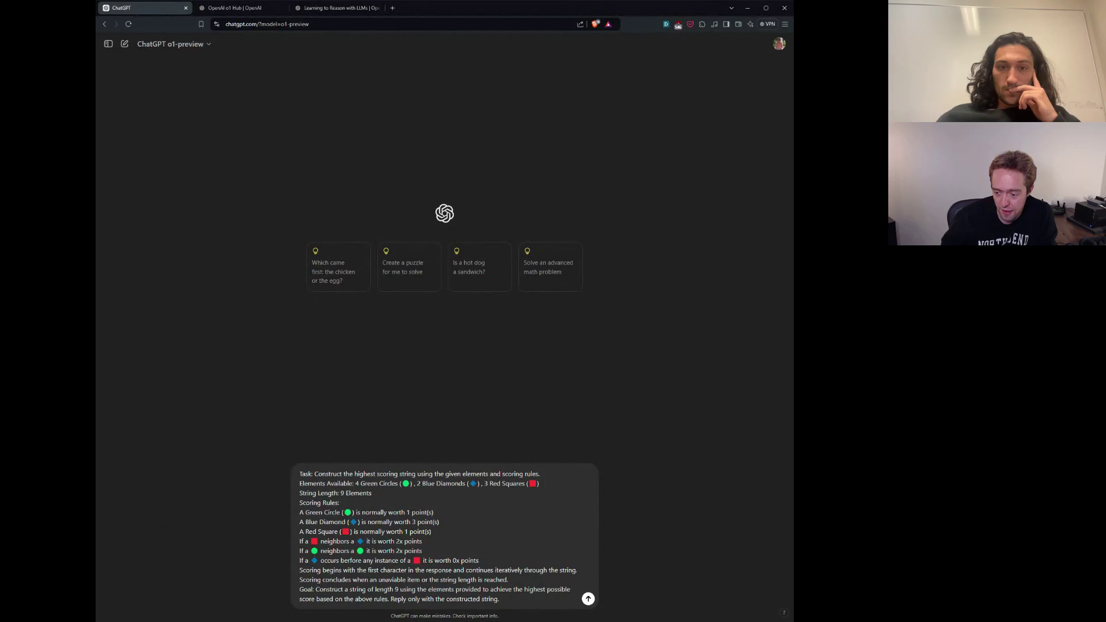
left_click(588, 600)
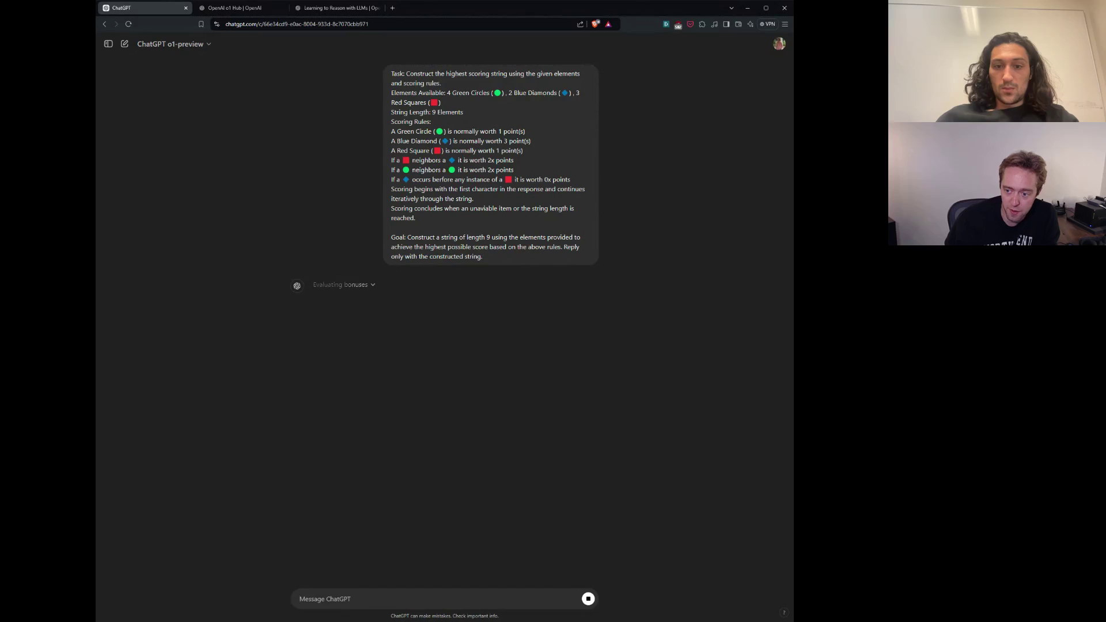
Step: Expand the scoring-puzzle reasoning, including the 'Thought for 35 seconds' steps above the answer
left_click(371, 286)
scroll(500, 218, "down", 5)
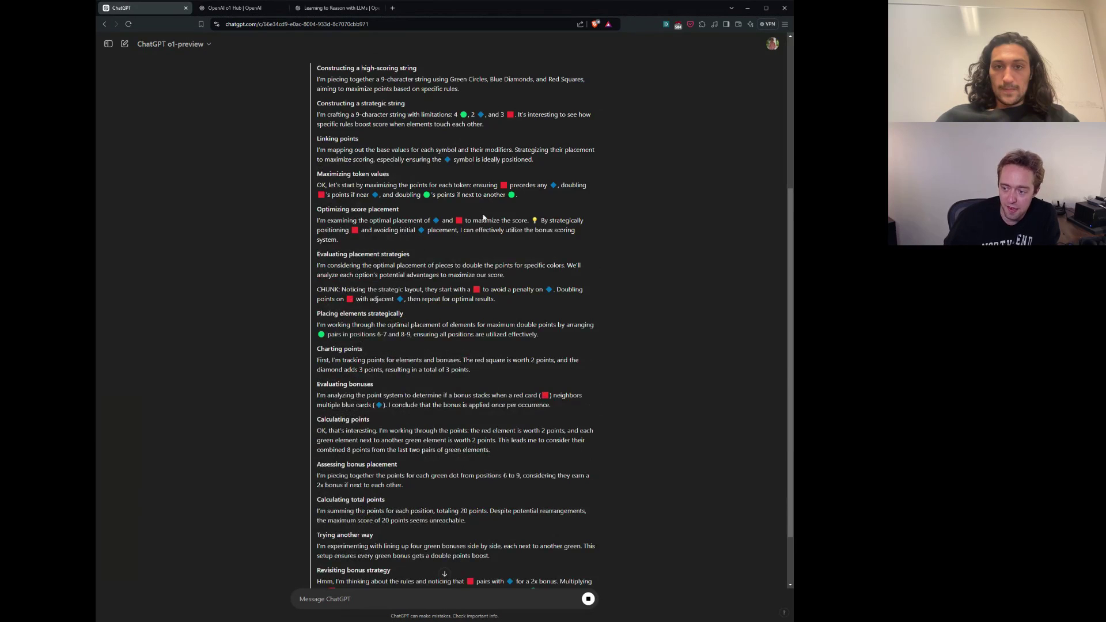
double_click(534, 220)
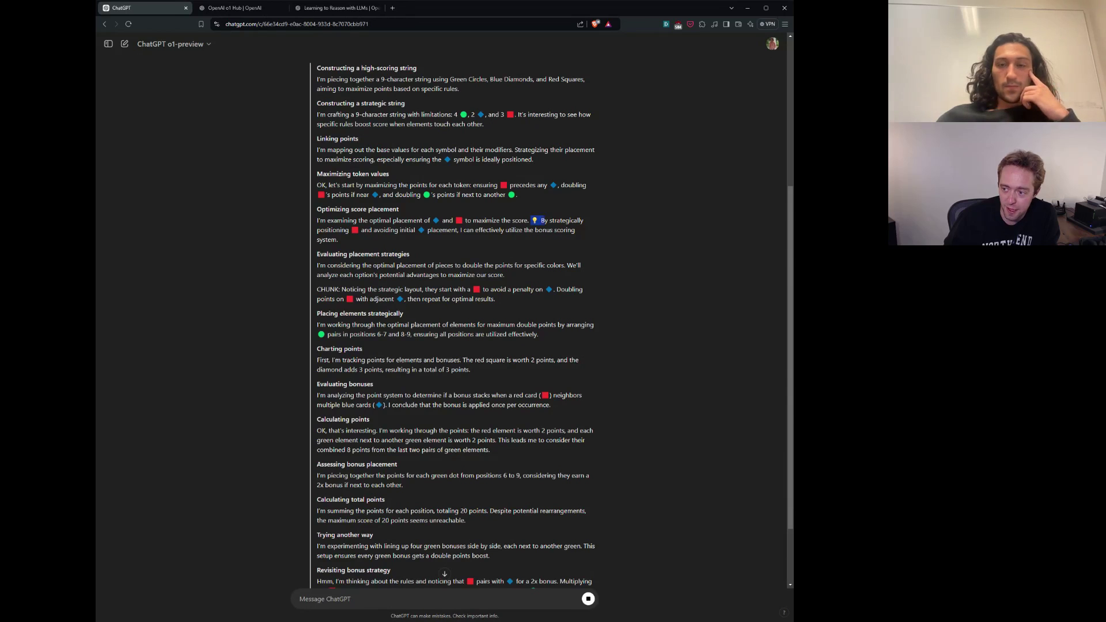
left_click(452, 258)
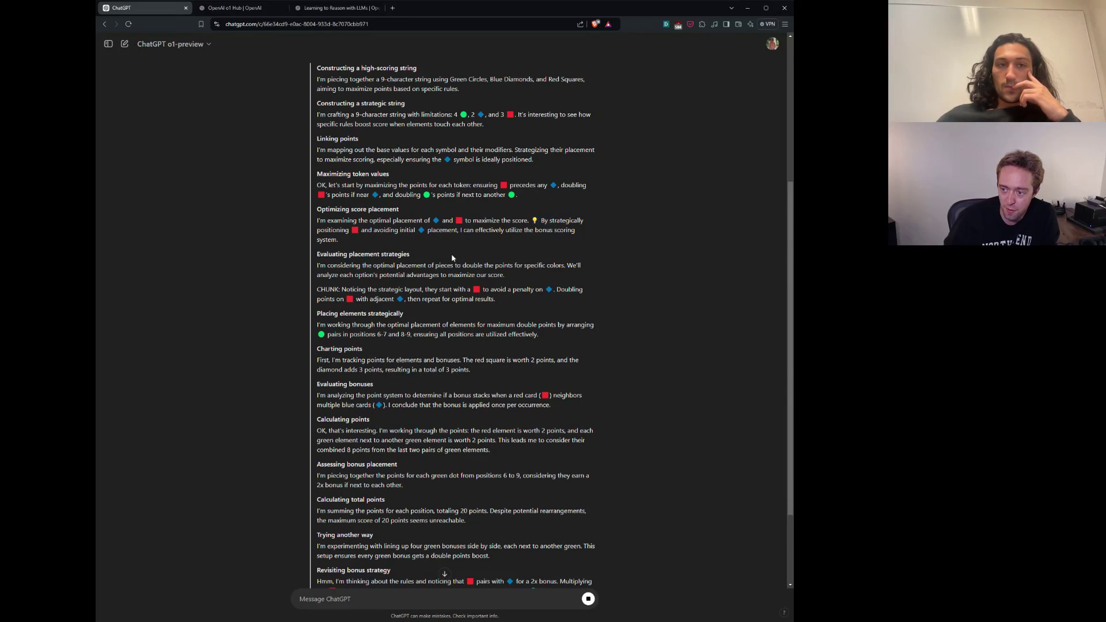
scroll(452, 259, "down", 3)
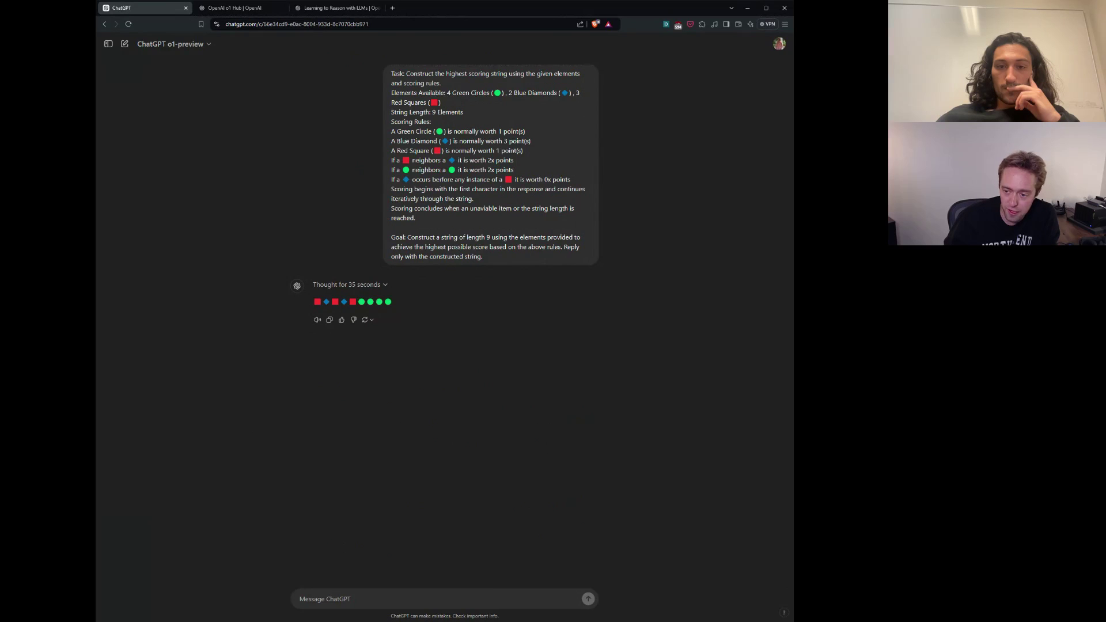
left_click(347, 284)
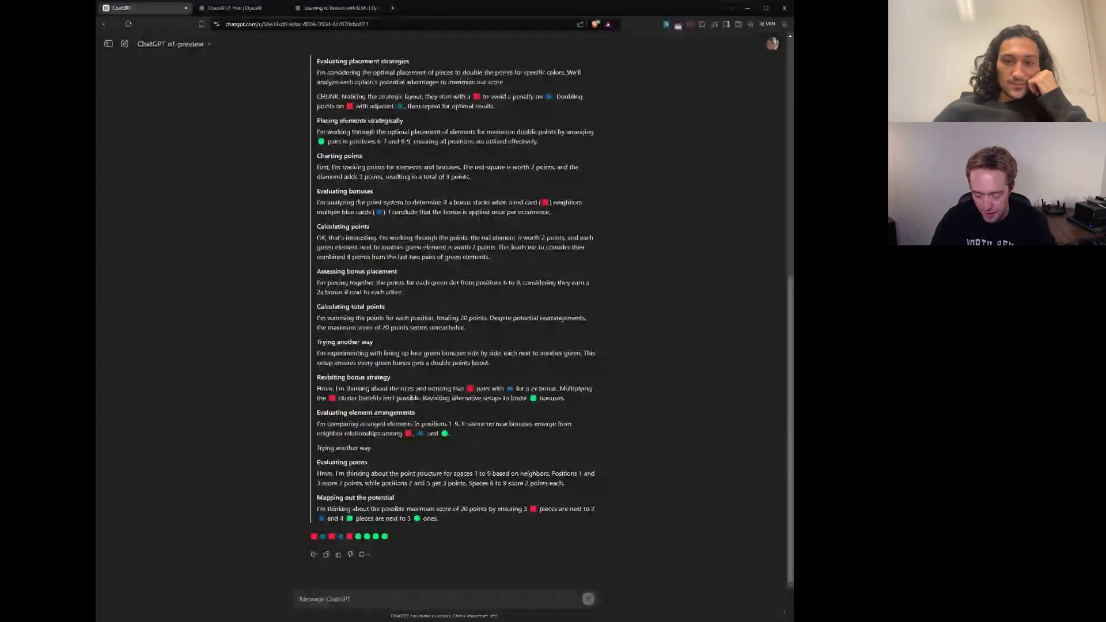
Step: Write the unsent draft 'That scored a 14 can you do better? Remember the rules are:' with a new line
type("That scored a 14 can you do better?")
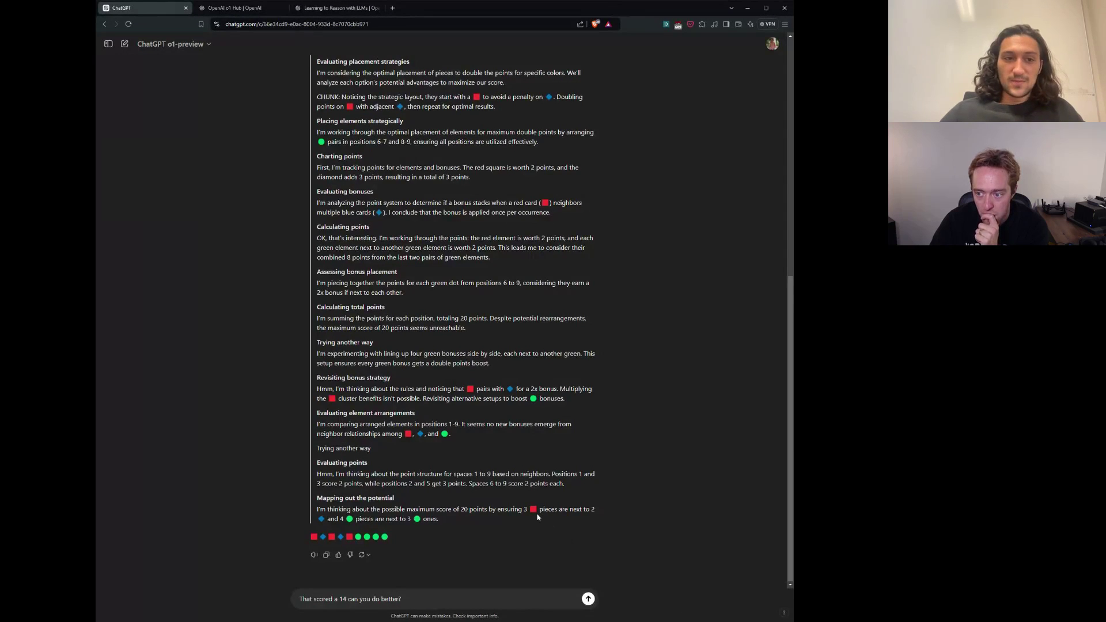
scroll(537, 517, "up", 8)
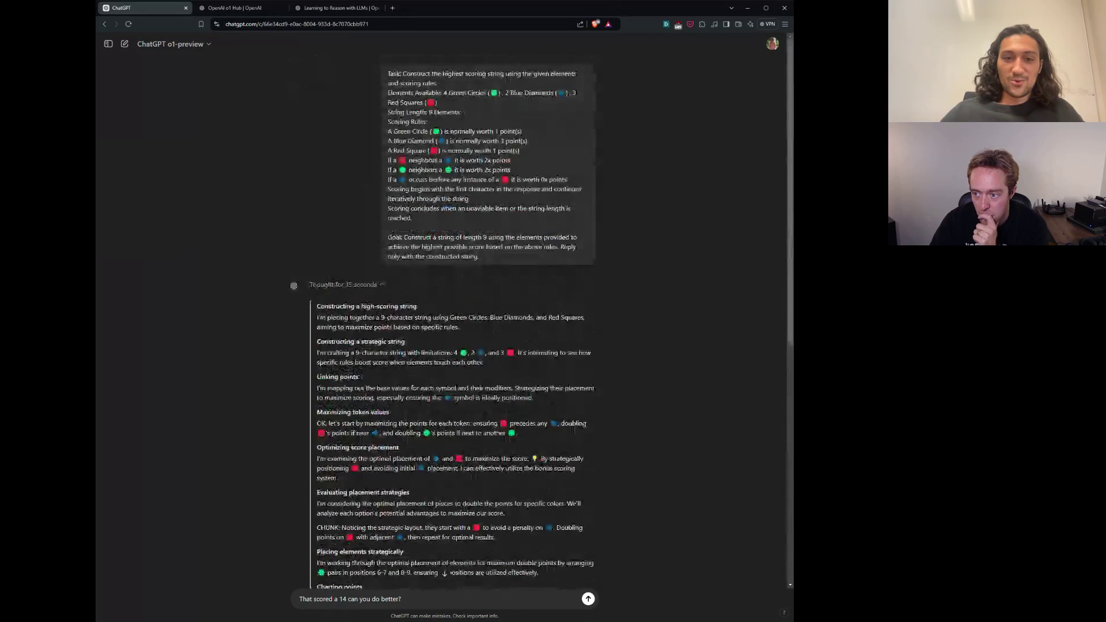
scroll(498, 186, "down", 8)
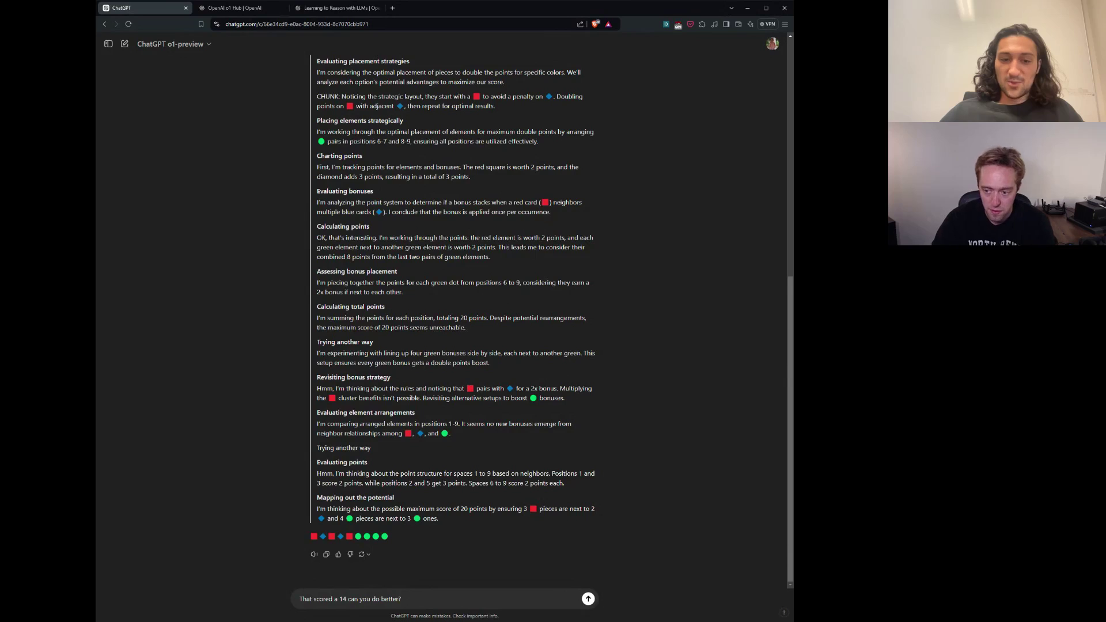
type("Rememver")
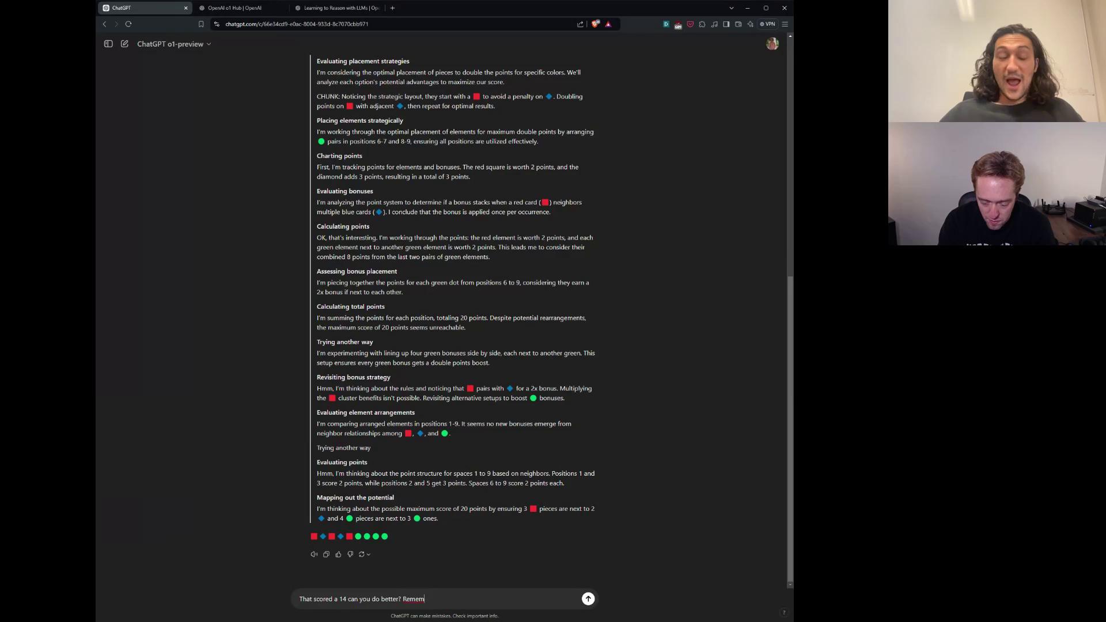
type("the rules are:")
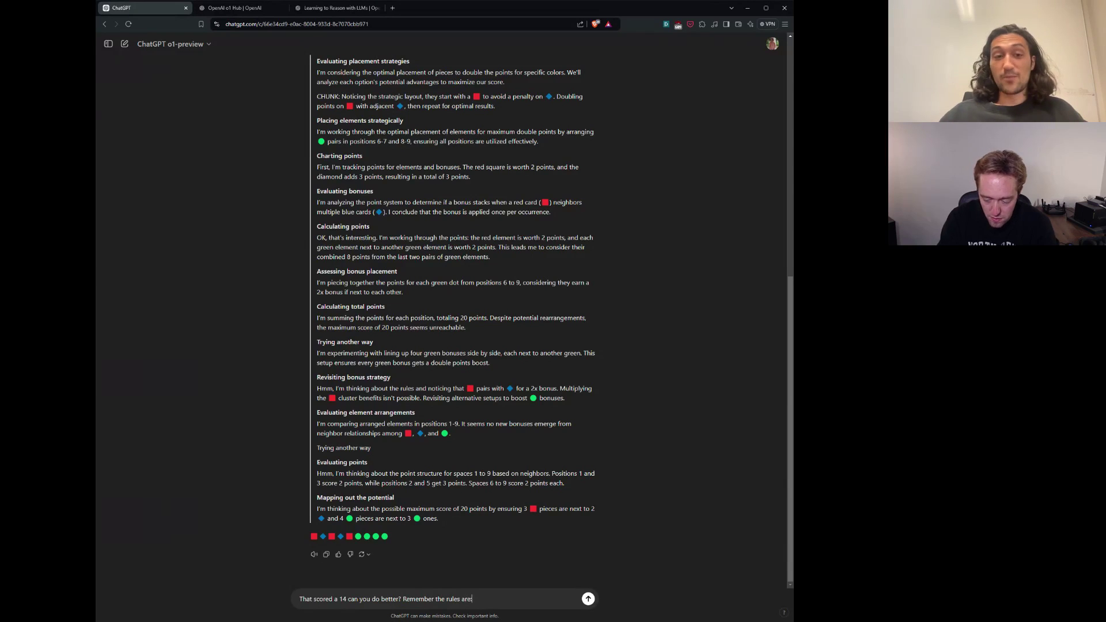
key("shift+Return")
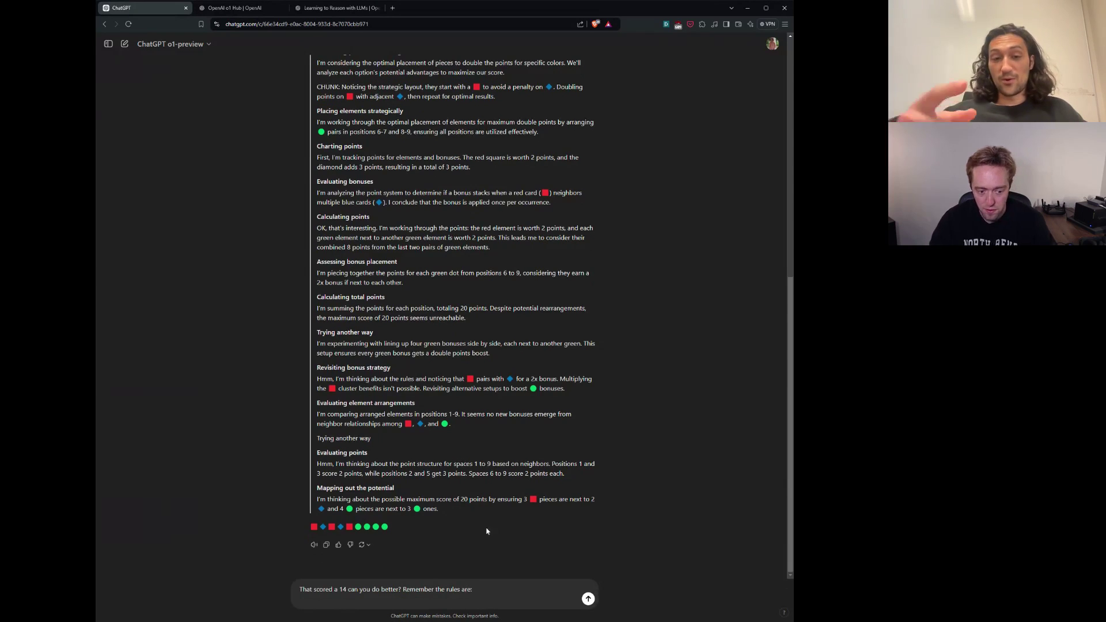
Step: Paste the scoring rules from the original prompt into the follow-up and send it
scroll(444, 317, "up", 8)
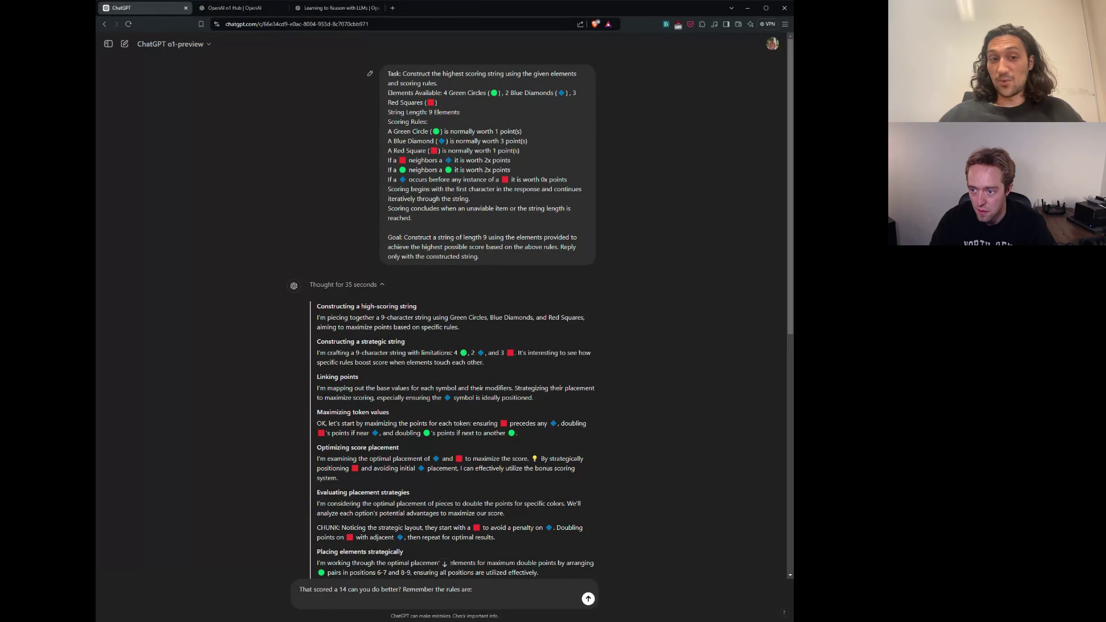
left_click_drag(387, 128, 588, 180)
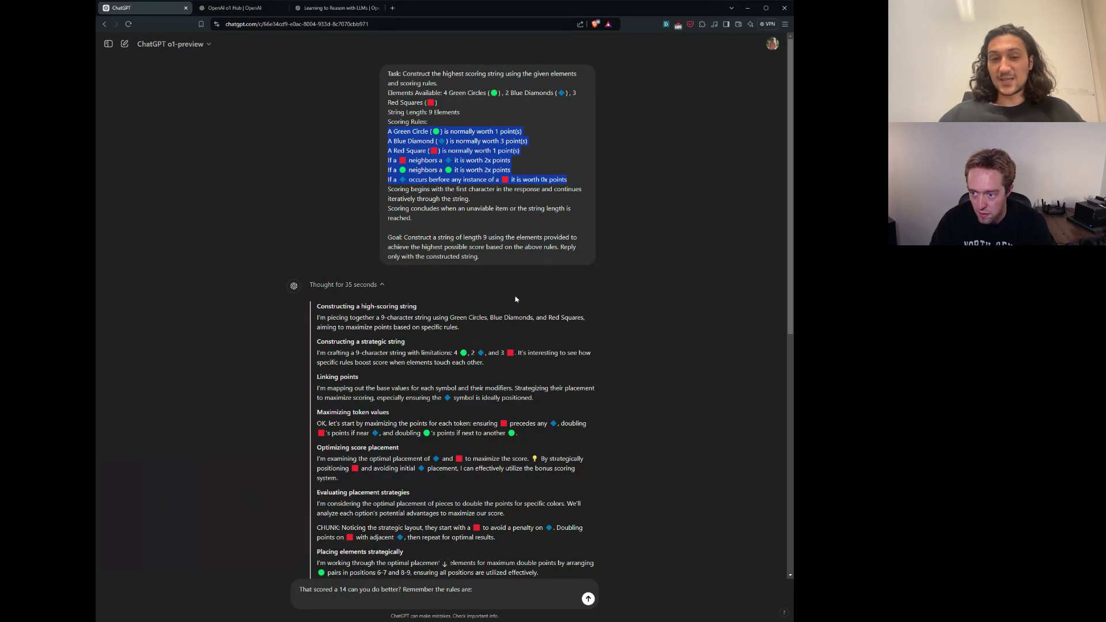
left_click_drag(388, 233, 387, 128)
scroll(444, 346, "down", 8)
key("shift+Return")
type("A Green Circle (🟢) is normally worth 1 point(s) A Blue Diamond (🔹) is normally worth 3 point(s) A Red Square (🟥) is normally worth 1 point(s) If a 🟥 neighbors a 🔹 it is worth 2x points If a 🟢 neighbors a 🟢 it is worth 2x points If a 🔹 occurs before any instance of a 🟥 it is worth 0x points Scoring begins with the first character in the response and continues iteratively through the string. Scoring concludes when an unaviable item or the string length is reached.")
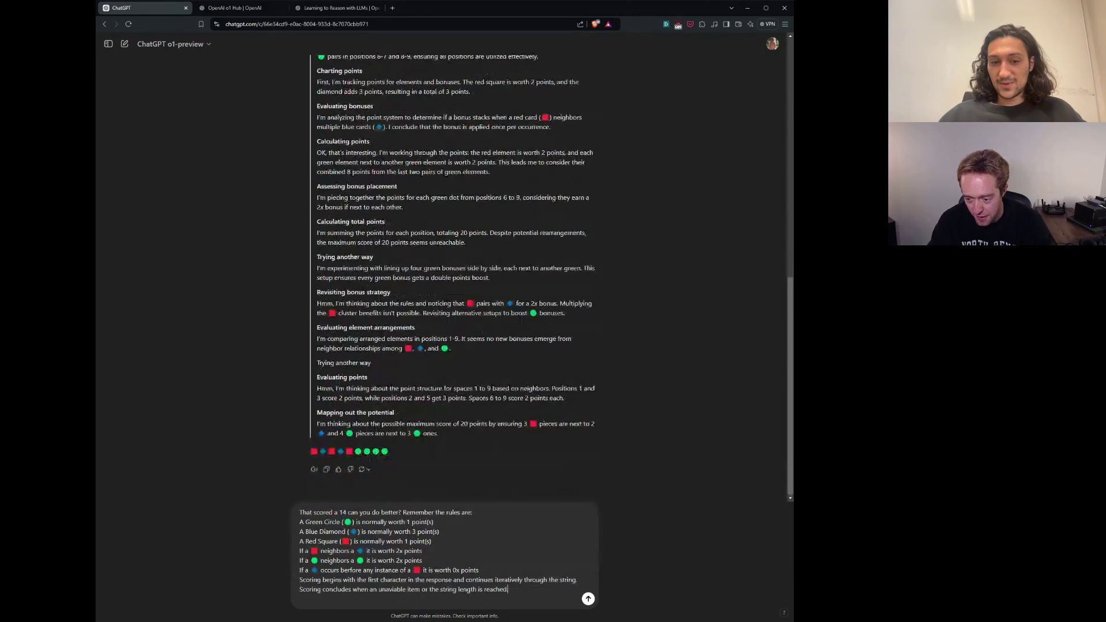
key("Return")
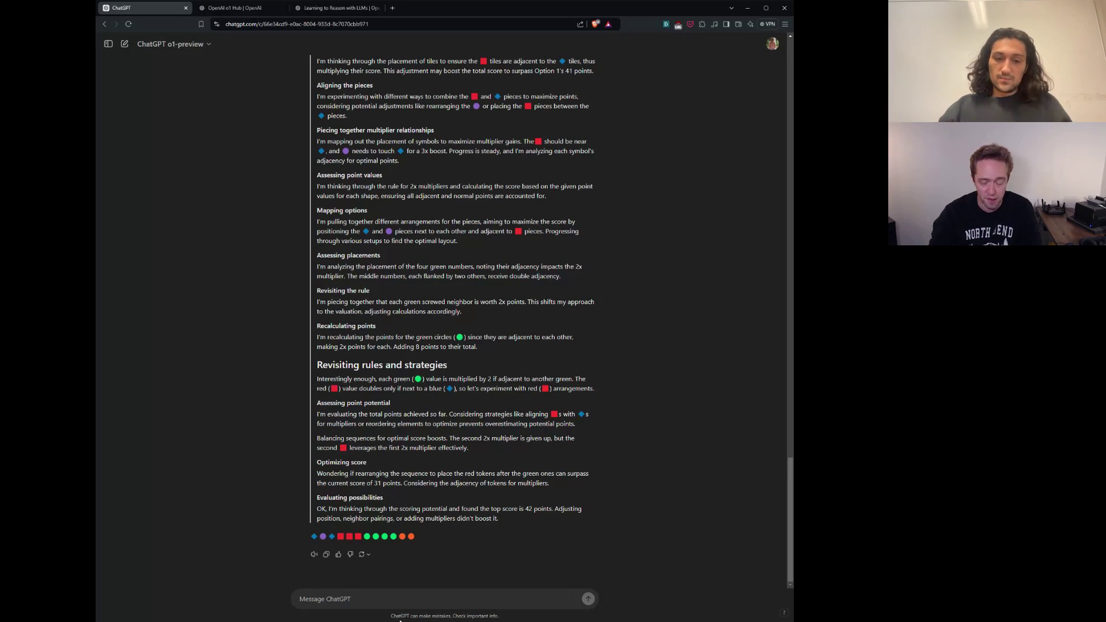
scroll(461, 393, "up", 10)
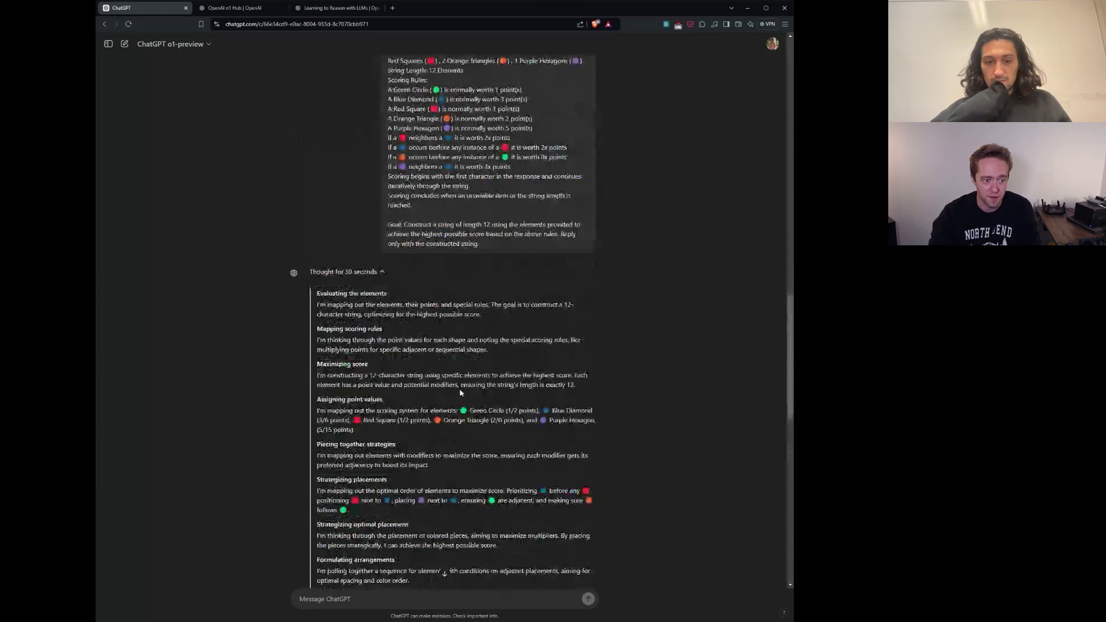
scroll(460, 393, "down", 10)
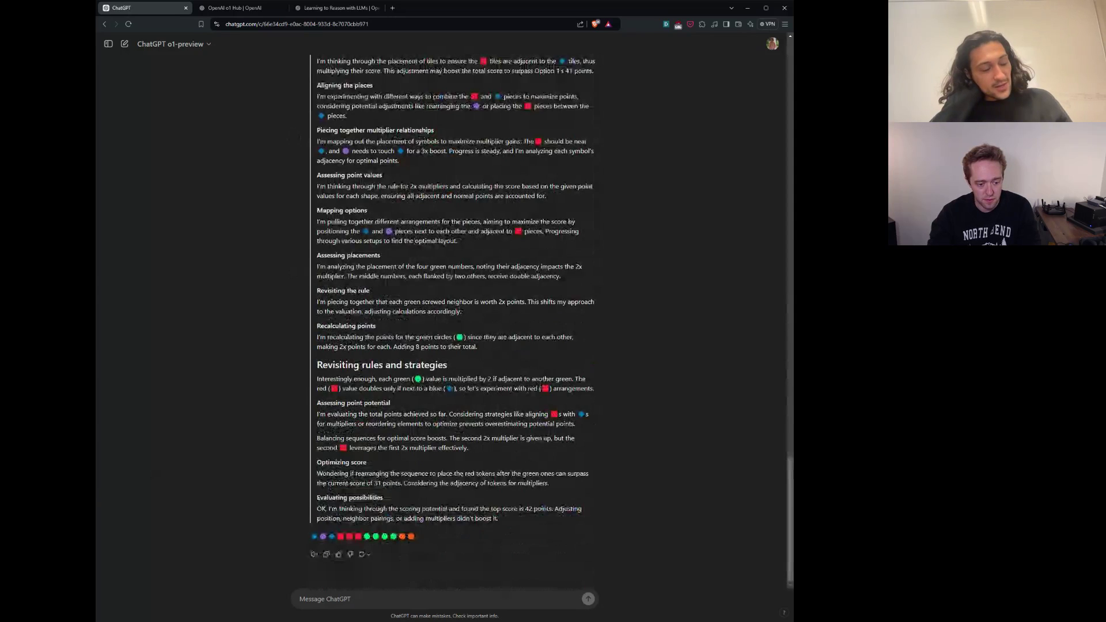